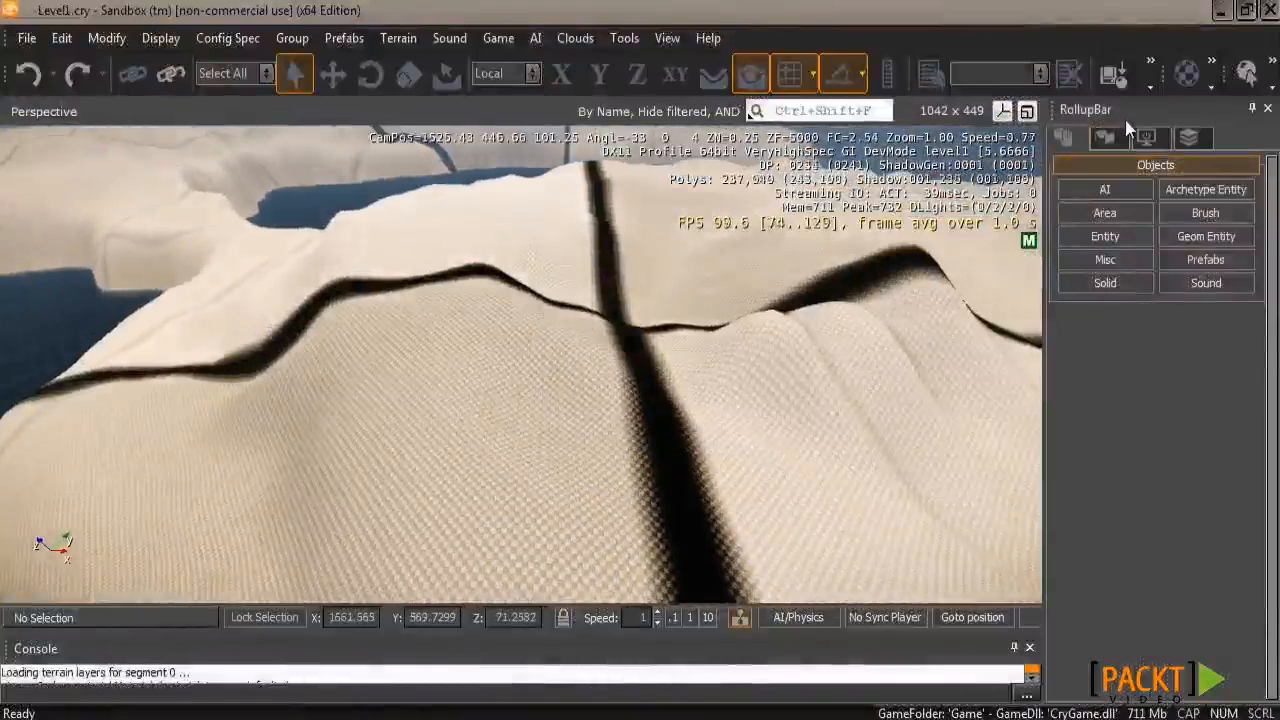
# - Flatten a small patch of the hillside using the terrain Flatten brush with outside radius 2 and height 58
pyautogui.click(1105, 137)
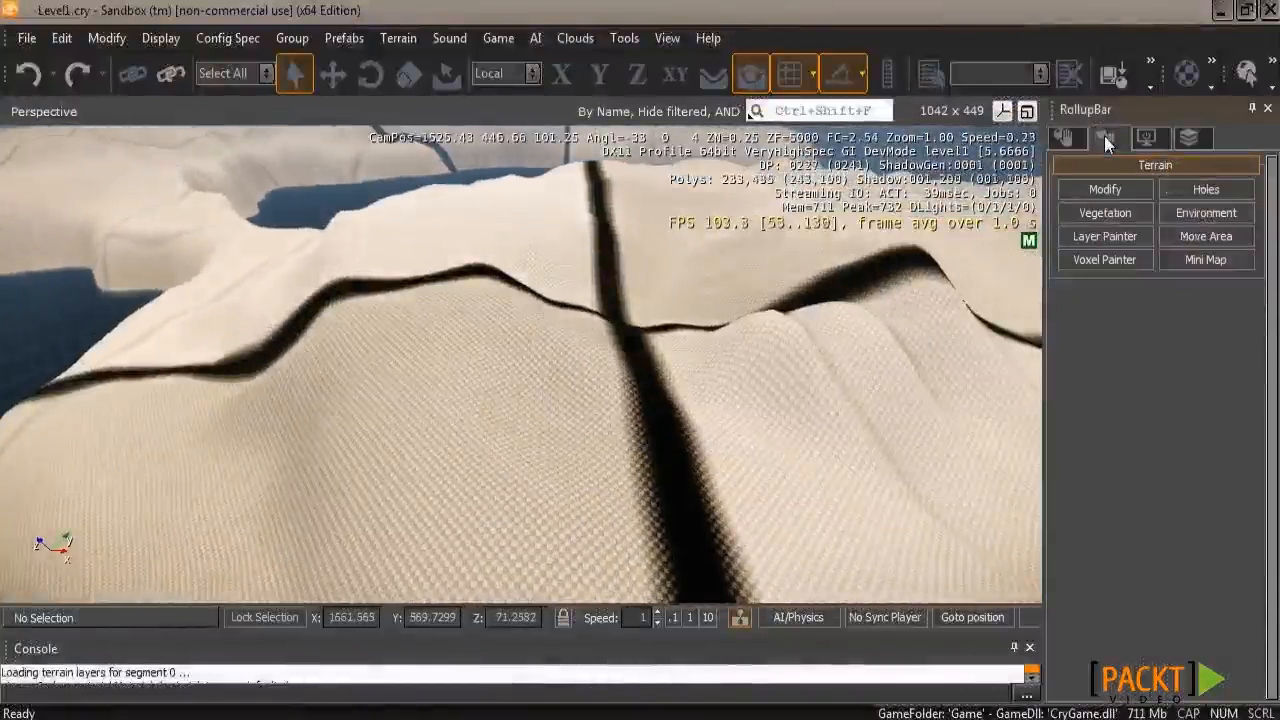
pyautogui.click(1105, 190)
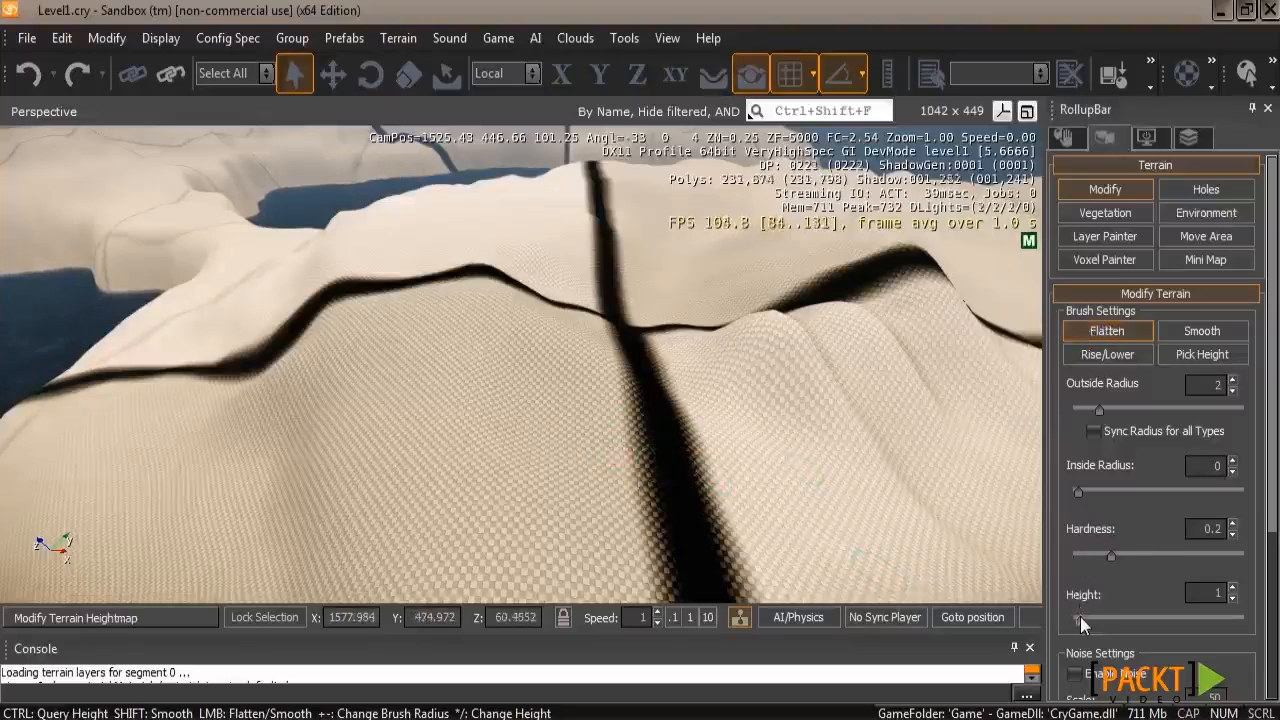
pyautogui.moveTo(810, 438); pyautogui.dragTo(818, 445, button='right')
pyautogui.moveTo(1077, 617); pyautogui.dragTo(1137, 619)
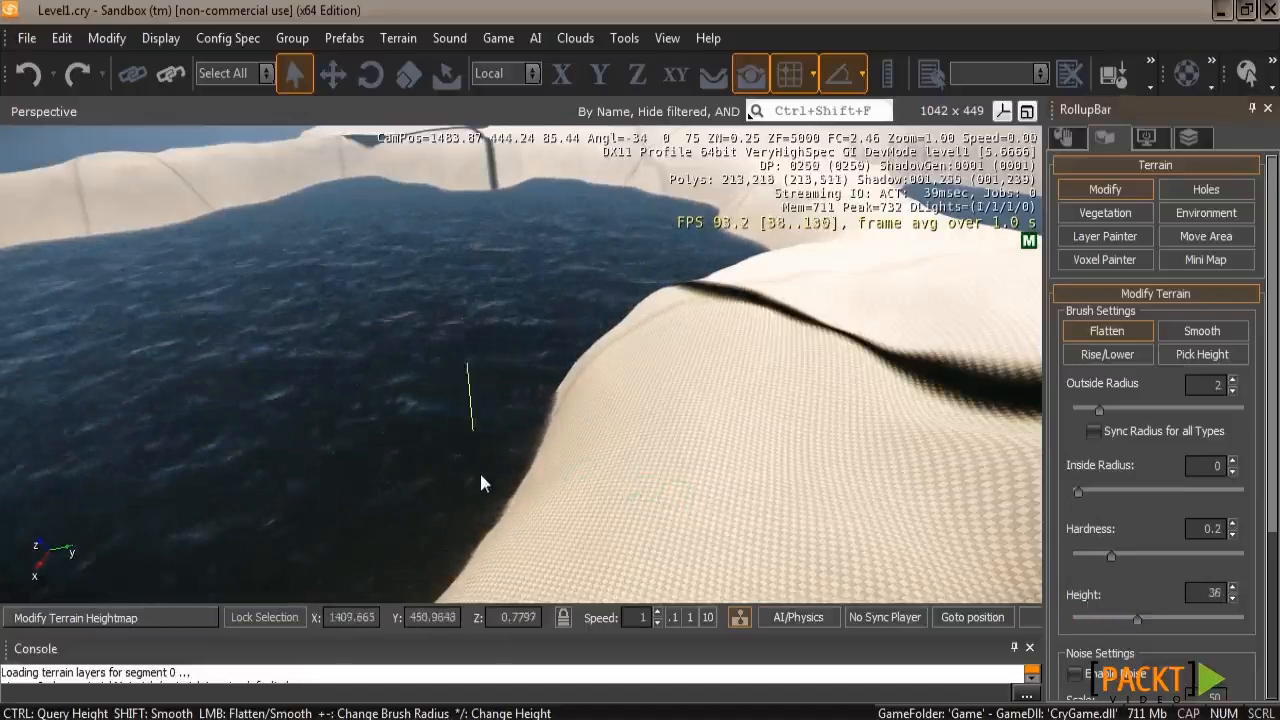
pyautogui.moveTo(1138, 621); pyautogui.dragTo(1158, 620)
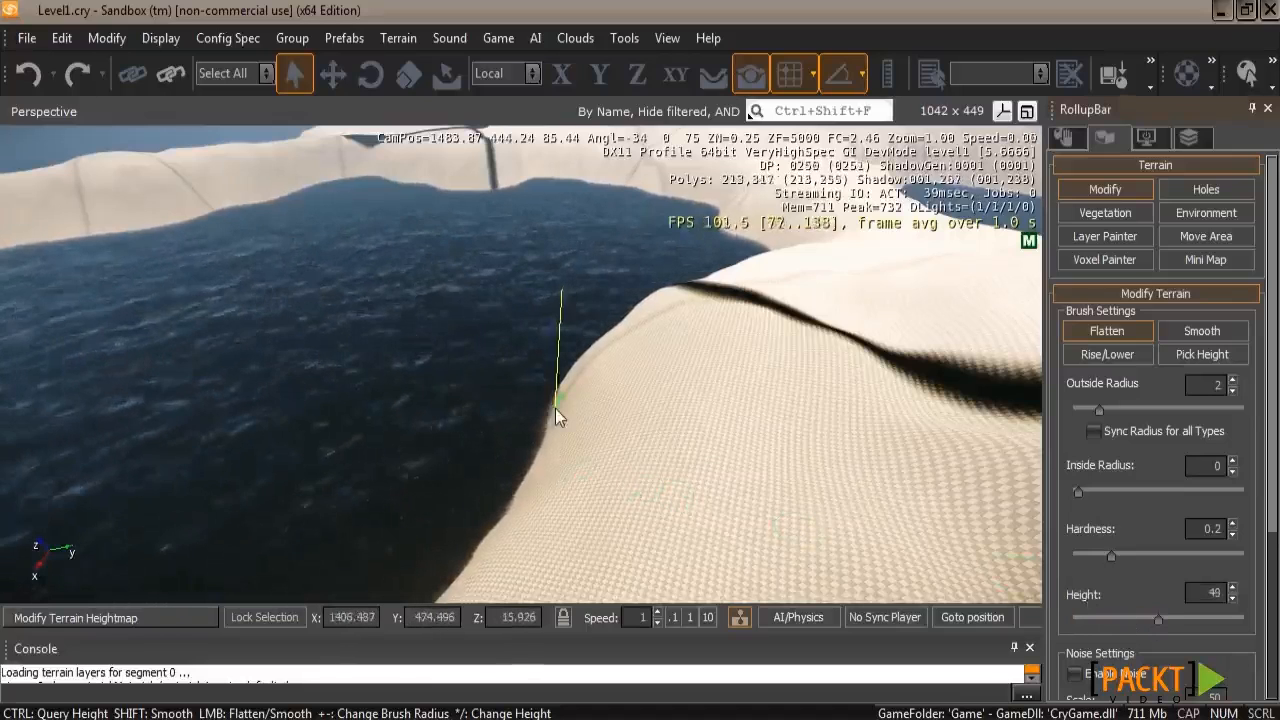
pyautogui.moveTo(596, 406); pyautogui.dragTo(588, 408, button='right')
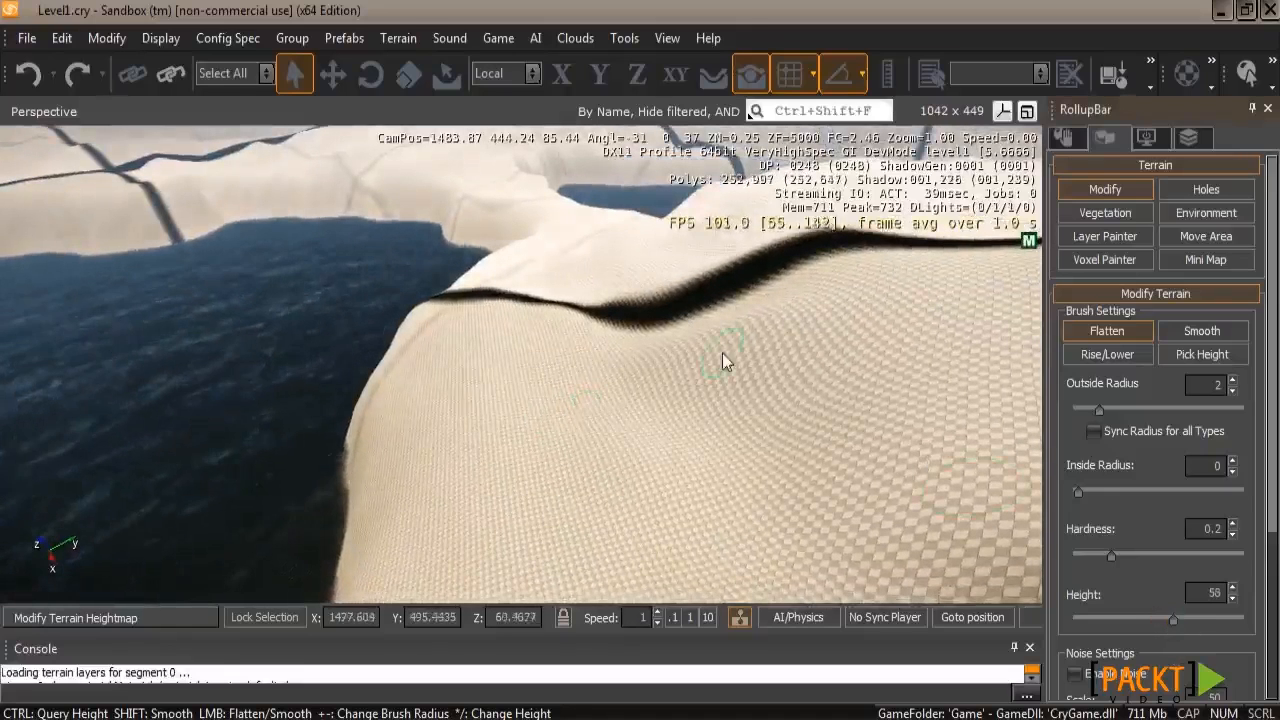
pyautogui.moveTo(895, 337); pyautogui.dragTo(838, 429)
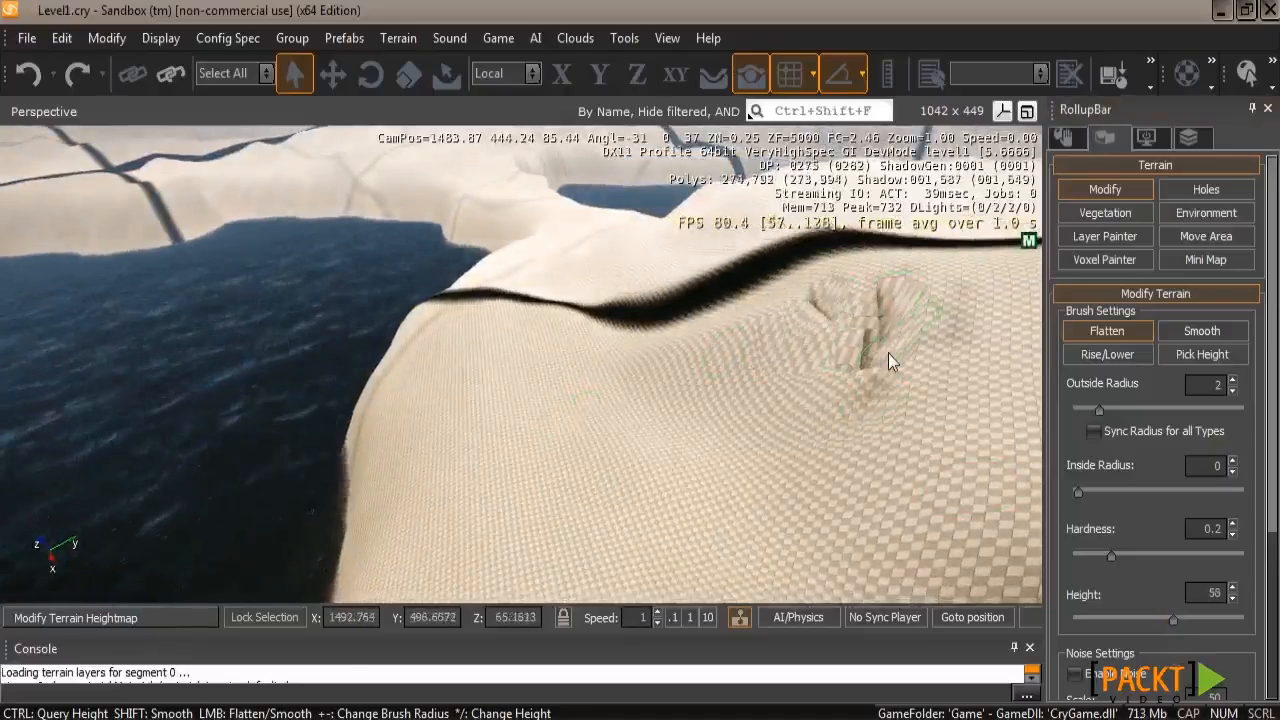
# - Enlarge the Flatten brush to an outside radius of 54.954 and level the rough patch and the surrounding hill at height 58
pyautogui.press('w')
pyautogui.moveTo(720, 393)
pyautogui.mouseDown(button='right')
pyautogui.moveTo(711, 403)
pyautogui.moveTo(742, 381)
pyautogui.mouseUp(button='right')
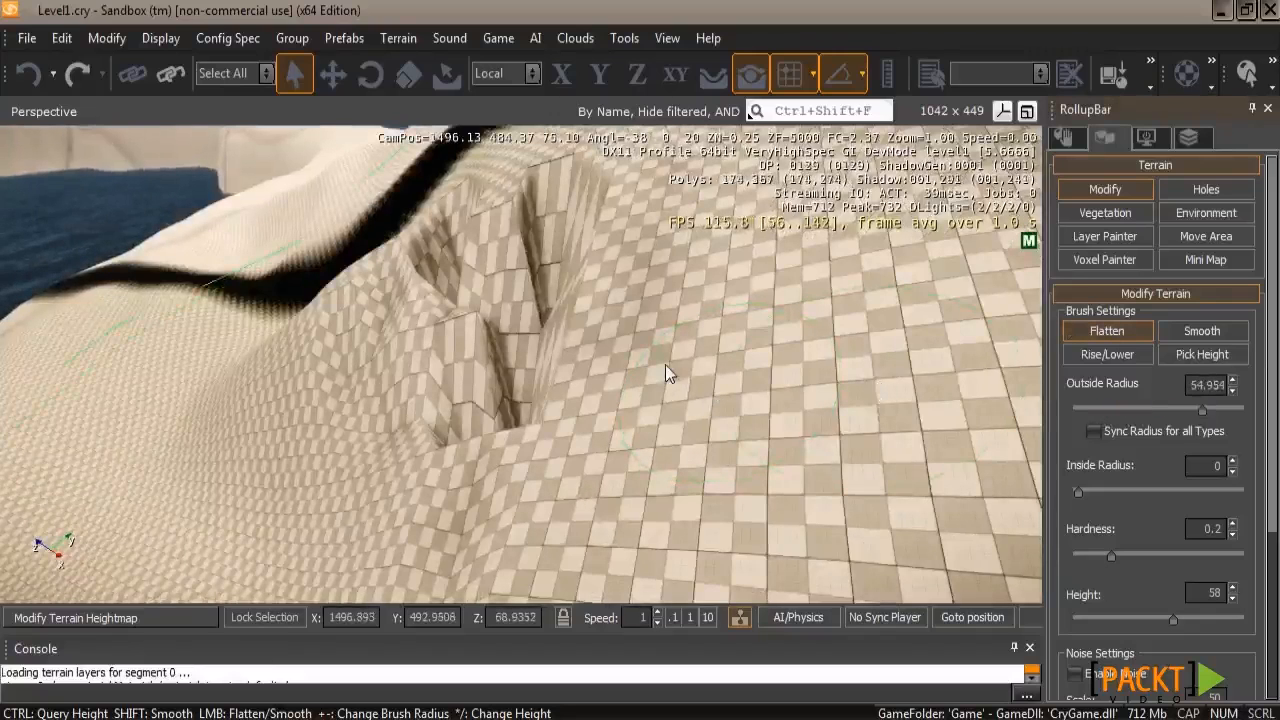
pyautogui.scroll(-3, 665, 364)
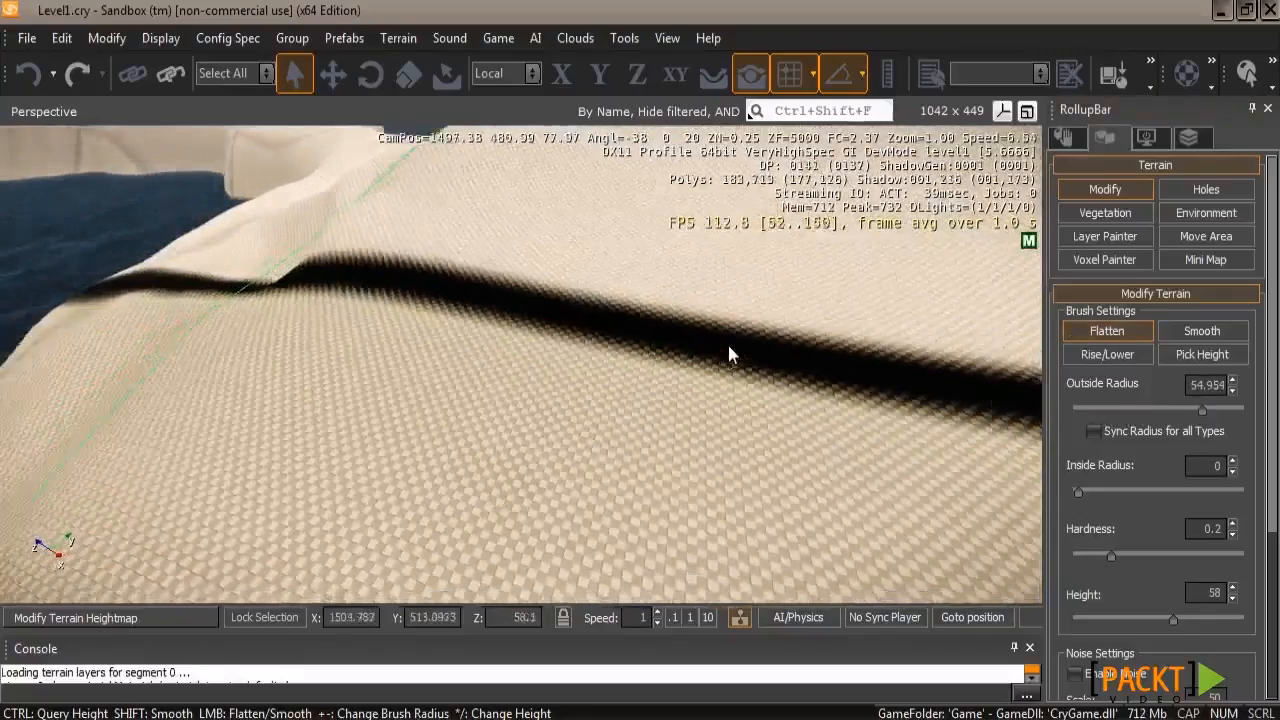
pyautogui.scroll(-3, 729, 353)
pyautogui.scroll(-3, 713, 345)
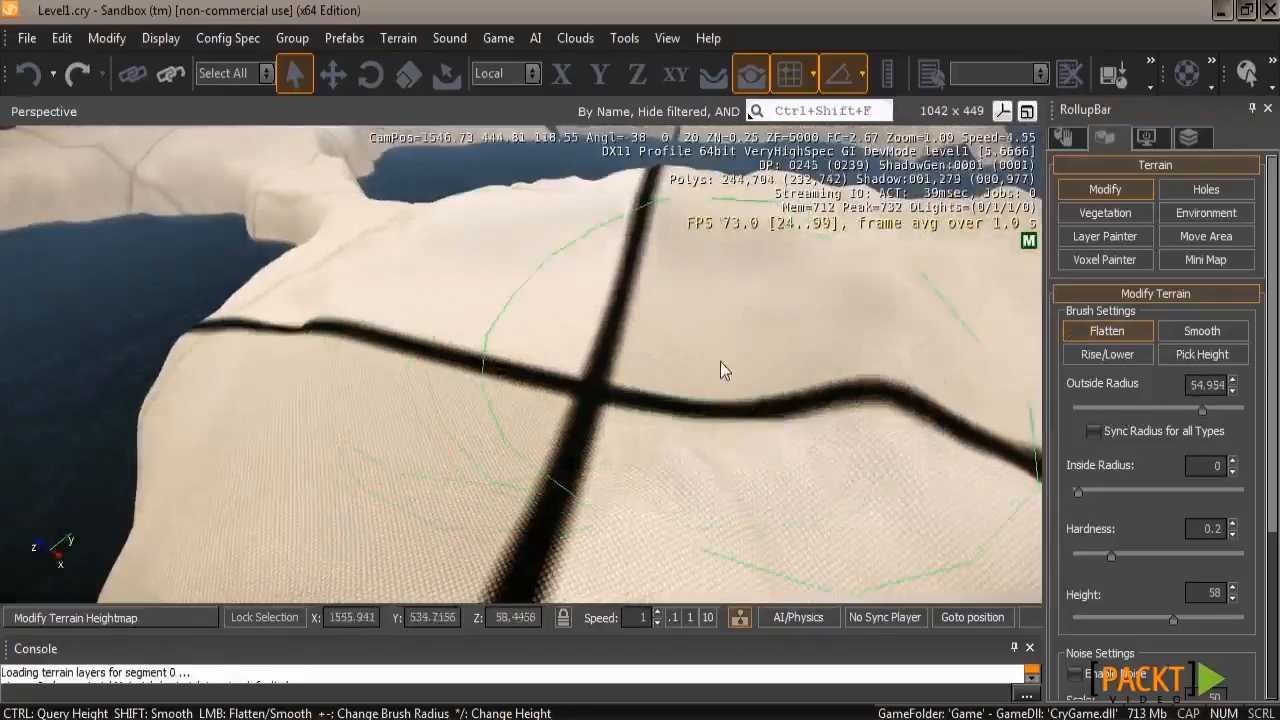
pyautogui.scroll(2, 494, 318)
pyautogui.moveTo(588, 364); pyautogui.dragTo(605, 368, button='right')
pyautogui.scroll(-5, 587, 364)
pyautogui.moveTo(590, 324)
pyautogui.mouseDown()
pyautogui.moveTo(623, 382)
pyautogui.moveTo(602, 402)
pyautogui.moveTo(622, 382)
pyautogui.moveTo(658, 420)
pyautogui.moveTo(667, 362)
pyautogui.moveTo(566, 246)
pyautogui.moveTo(500, 372)
pyautogui.moveTo(530, 400)
pyautogui.moveTo(488, 379)
pyautogui.moveTo(580, 377)
pyautogui.moveTo(585, 402)
pyautogui.mouseUp()
# - Extend the flattened plateau across the adjoining hilltop with the same Flatten brush
pyautogui.moveTo(585, 402); pyautogui.dragTo(566, 379, button='right')
pyautogui.press('w')
pyautogui.press('a')
pyautogui.moveTo(722, 277)
pyautogui.mouseDown()
pyautogui.moveTo(606, 271)
pyautogui.moveTo(593, 291)
pyautogui.moveTo(648, 317)
pyautogui.mouseUp()
pyautogui.moveTo(663, 302); pyautogui.dragTo(665, 305, button='right')
pyautogui.moveTo(497, 295)
pyautogui.mouseDown()
pyautogui.moveTo(403, 349)
pyautogui.moveTo(389, 306)
pyautogui.moveTo(469, 317)
pyautogui.mouseUp()
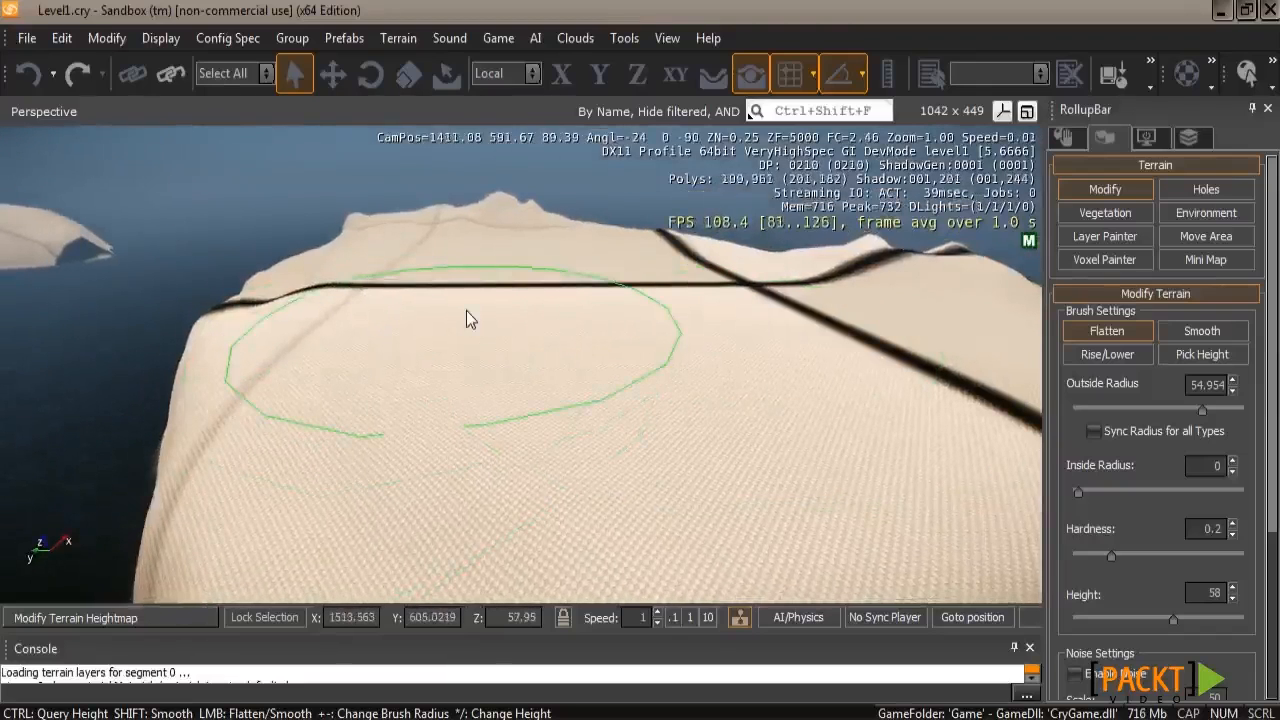
# - Raise a low mound on the plateau using the Rise/Lower brush with outside radius 2 and height 1
pyautogui.click(1122, 353)
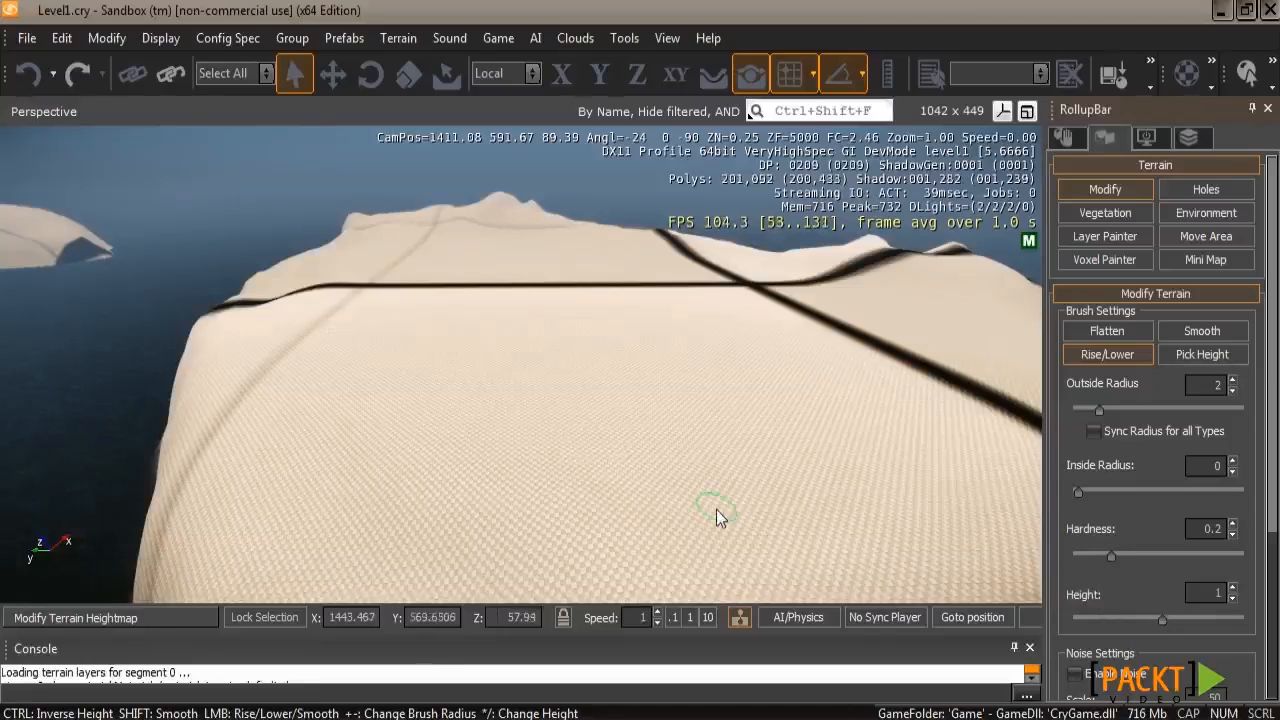
pyautogui.moveTo(766, 508); pyautogui.dragTo(766, 510, button='right')
pyautogui.scroll(3, 567, 435)
pyautogui.scroll(5, 508, 440)
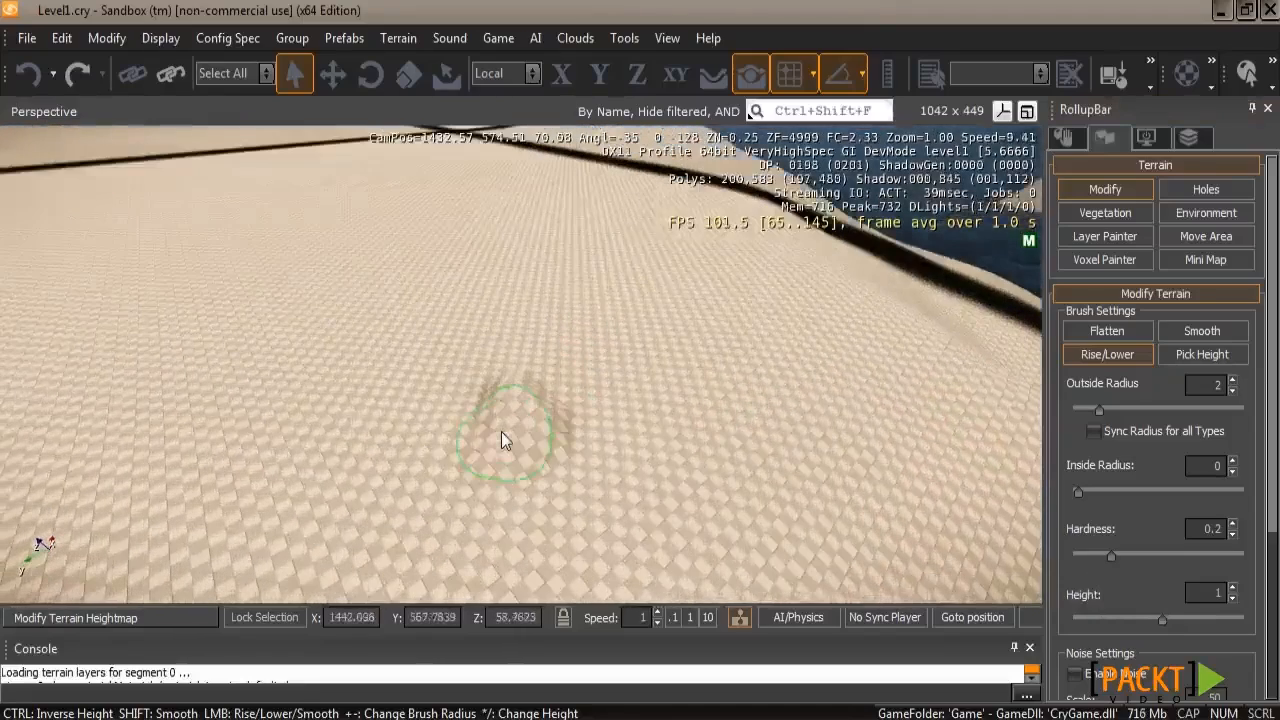
pyautogui.moveTo(515, 387)
pyautogui.mouseDown()
pyautogui.moveTo(437, 430)
pyautogui.moveTo(400, 397)
pyautogui.moveTo(342, 393)
pyautogui.mouseUp()
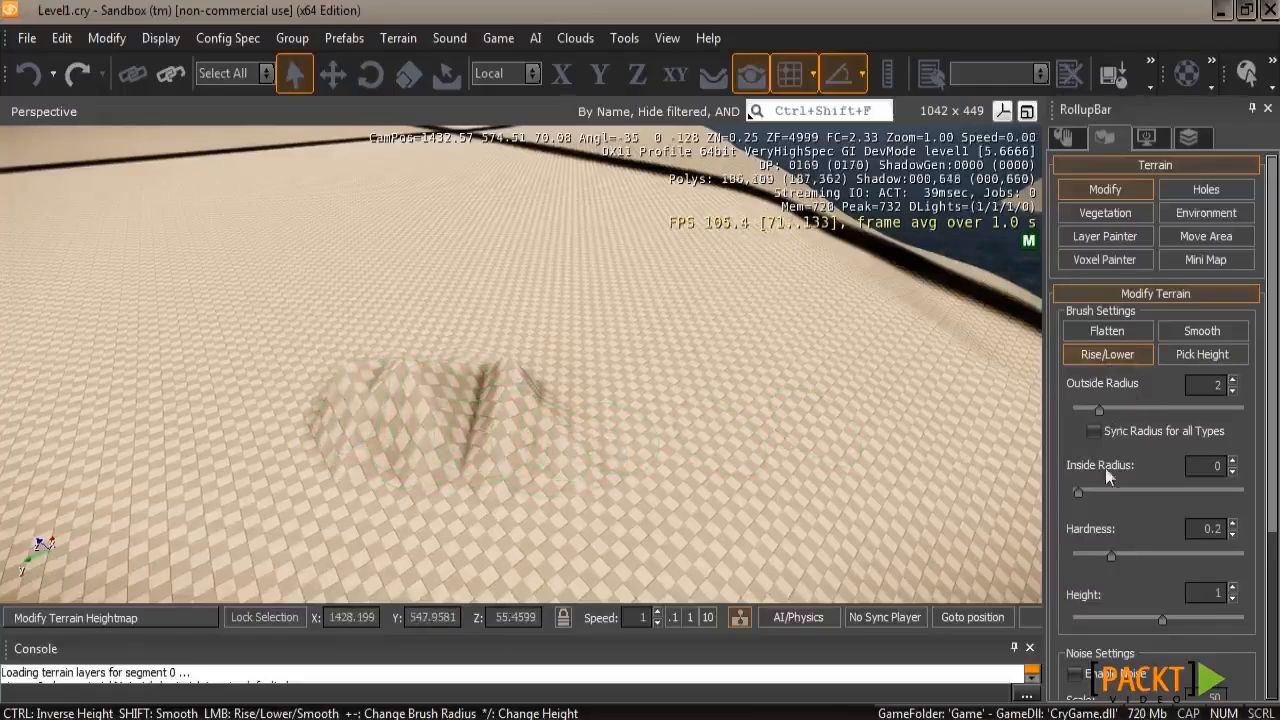
# - Raise tall spikes around the mound at height 17, first with outside radius 2, then with 3.8018
pyautogui.moveTo(1161, 620); pyautogui.dragTo(1188, 620)
pyautogui.moveTo(725, 440); pyautogui.dragTo(504, 325)
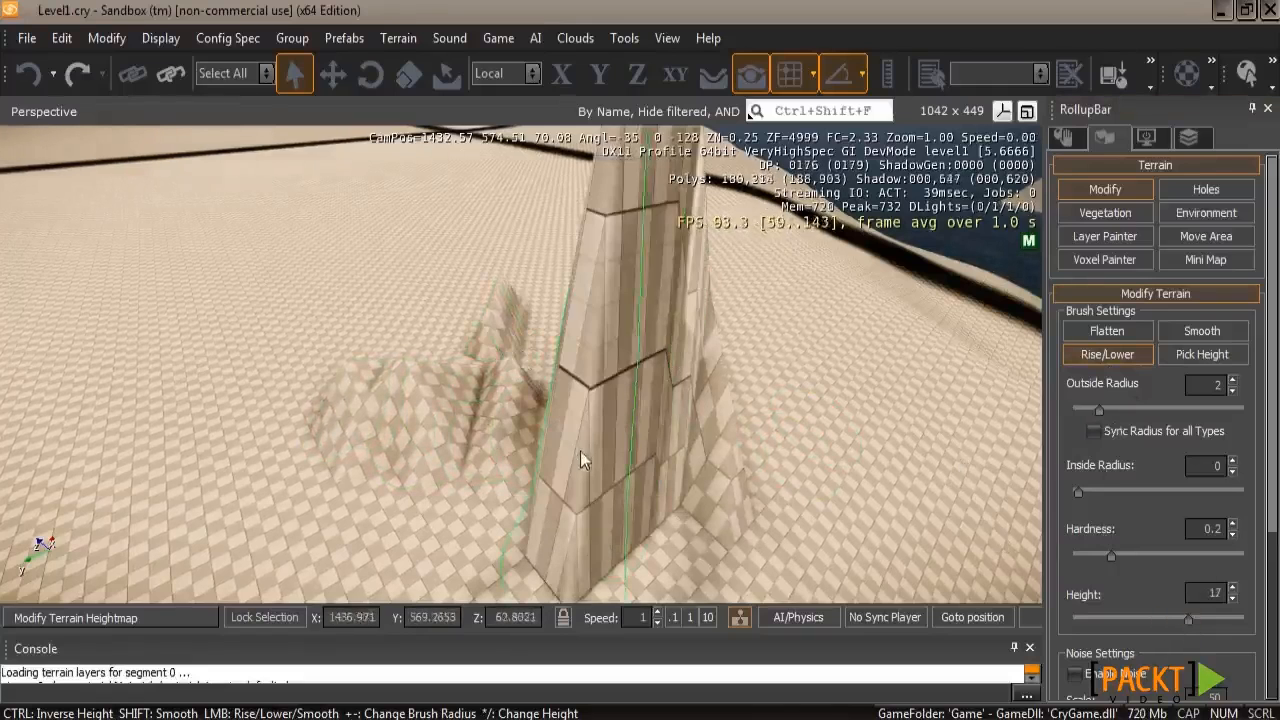
pyautogui.scroll(-9, 601, 436)
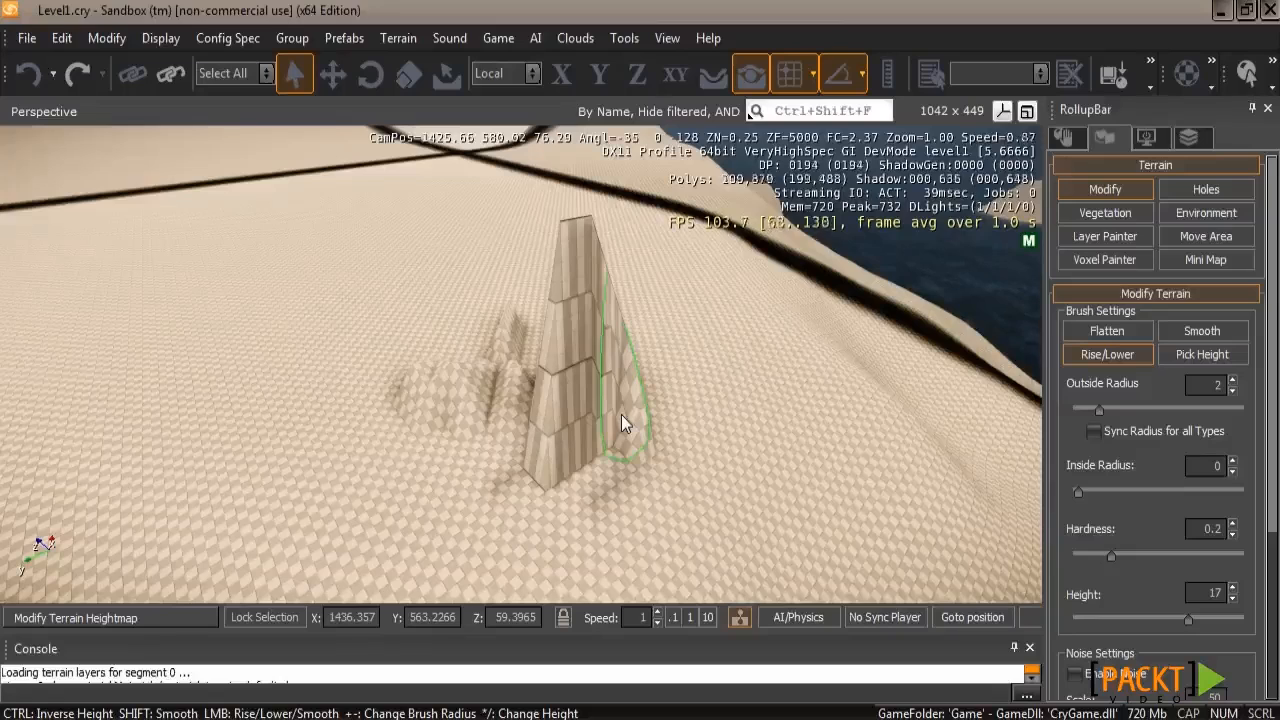
pyautogui.moveTo(1099, 409); pyautogui.dragTo(1116, 410)
pyautogui.moveTo(429, 412); pyautogui.dragTo(308, 375)
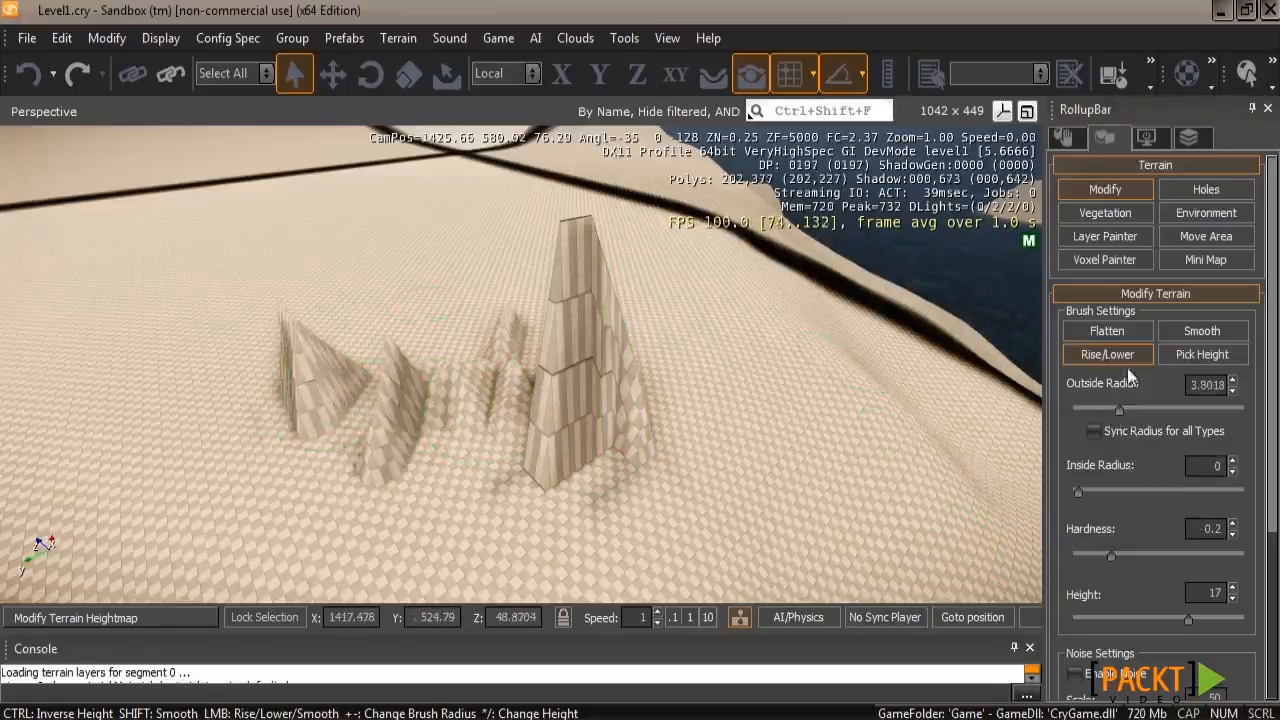
# - Smooth the spikes and mound down into the plateau using the Smooth brush with outside radius 2, then 5.8884
pyautogui.click(1190, 330)
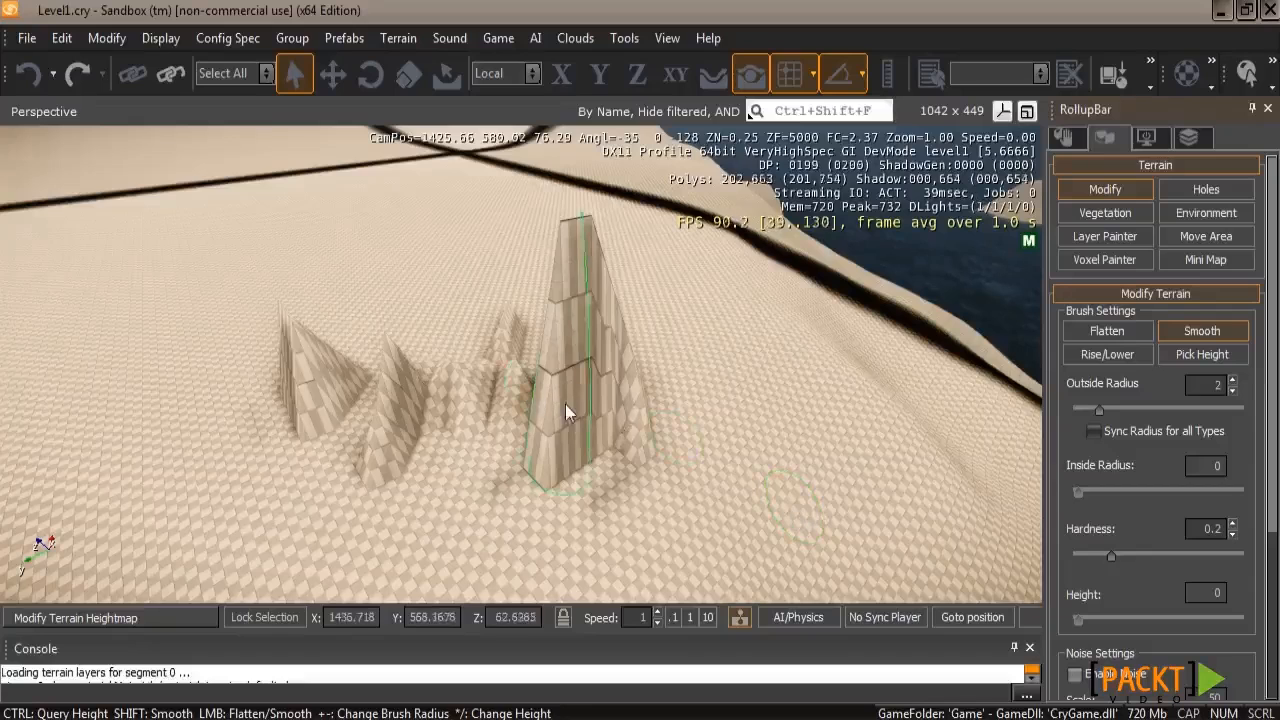
pyautogui.moveTo(576, 394)
pyautogui.mouseDown()
pyautogui.moveTo(544, 392)
pyautogui.moveTo(619, 389)
pyautogui.moveTo(585, 447)
pyautogui.mouseUp()
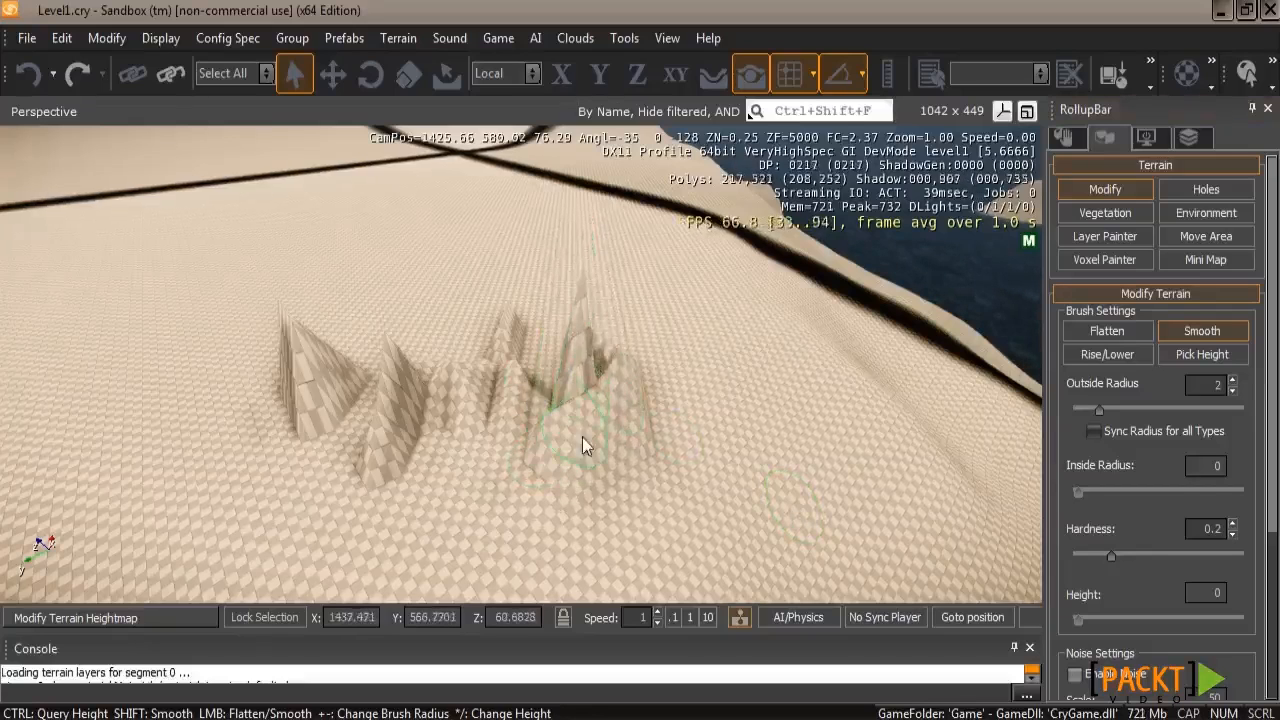
pyautogui.moveTo(574, 322)
pyautogui.mouseDown()
pyautogui.moveTo(613, 358)
pyautogui.moveTo(502, 374)
pyautogui.moveTo(500, 399)
pyautogui.moveTo(462, 369)
pyautogui.moveTo(315, 396)
pyautogui.moveTo(320, 366)
pyautogui.moveTo(361, 380)
pyautogui.mouseUp()
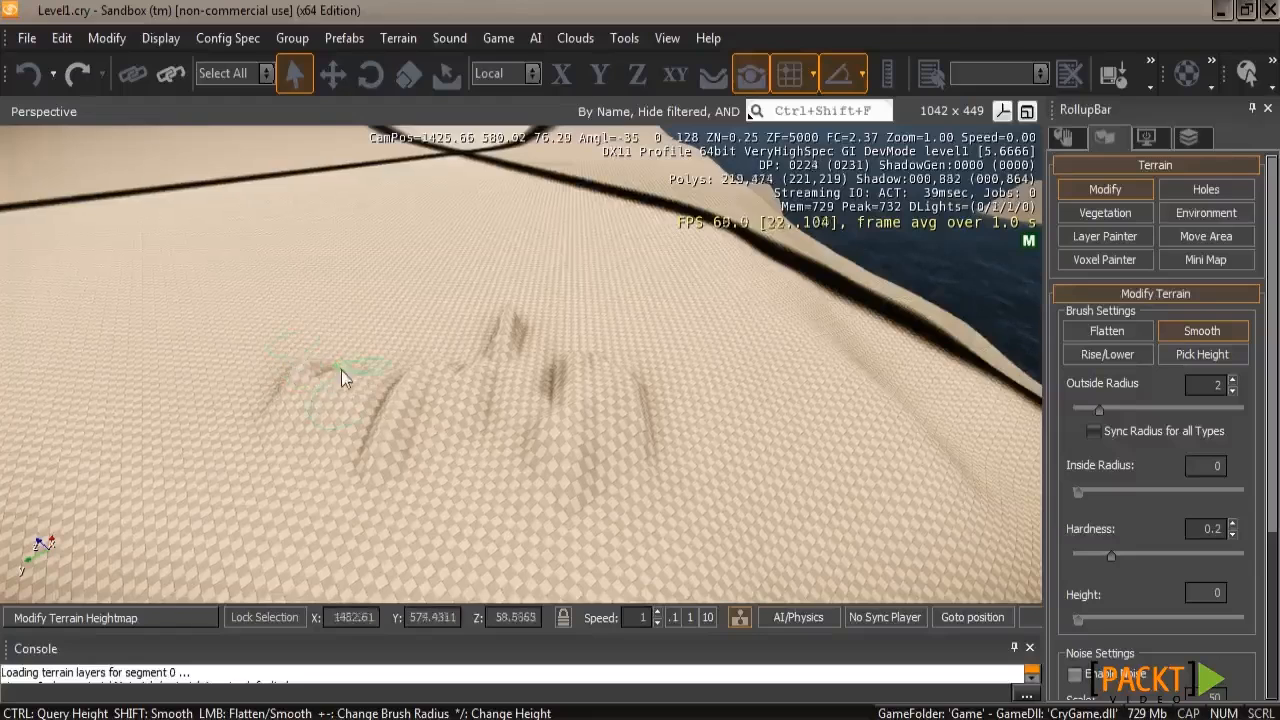
pyautogui.moveTo(443, 420); pyautogui.dragTo(375, 441)
pyautogui.moveTo(487, 372)
pyautogui.mouseDown()
pyautogui.moveTo(512, 335)
pyautogui.moveTo(541, 395)
pyautogui.moveTo(581, 406)
pyautogui.mouseUp()
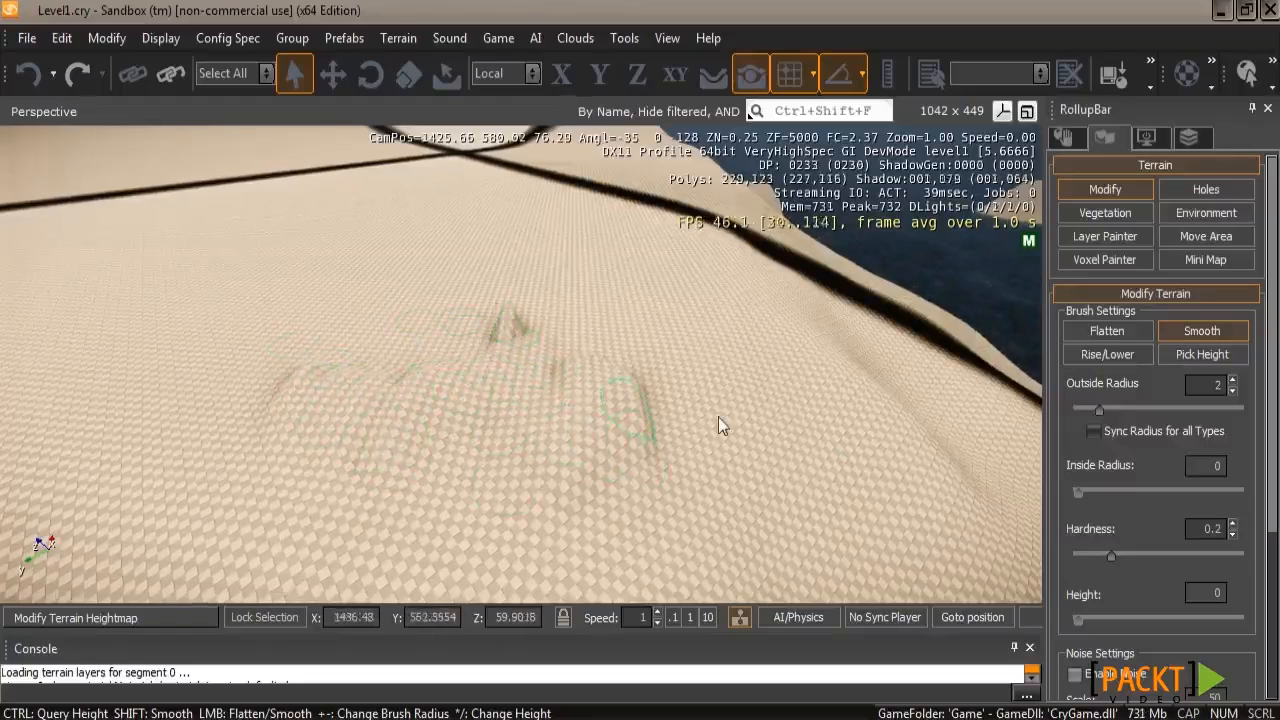
pyautogui.moveTo(1097, 408); pyautogui.dragTo(1131, 408)
pyautogui.moveTo(567, 385)
pyautogui.mouseDown()
pyautogui.moveTo(581, 368)
pyautogui.moveTo(400, 430)
pyautogui.moveTo(351, 363)
pyautogui.moveTo(318, 410)
pyautogui.moveTo(370, 400)
pyautogui.moveTo(609, 426)
pyautogui.moveTo(626, 403)
pyautogui.moveTo(502, 410)
pyautogui.moveTo(465, 397)
pyautogui.mouseUp()
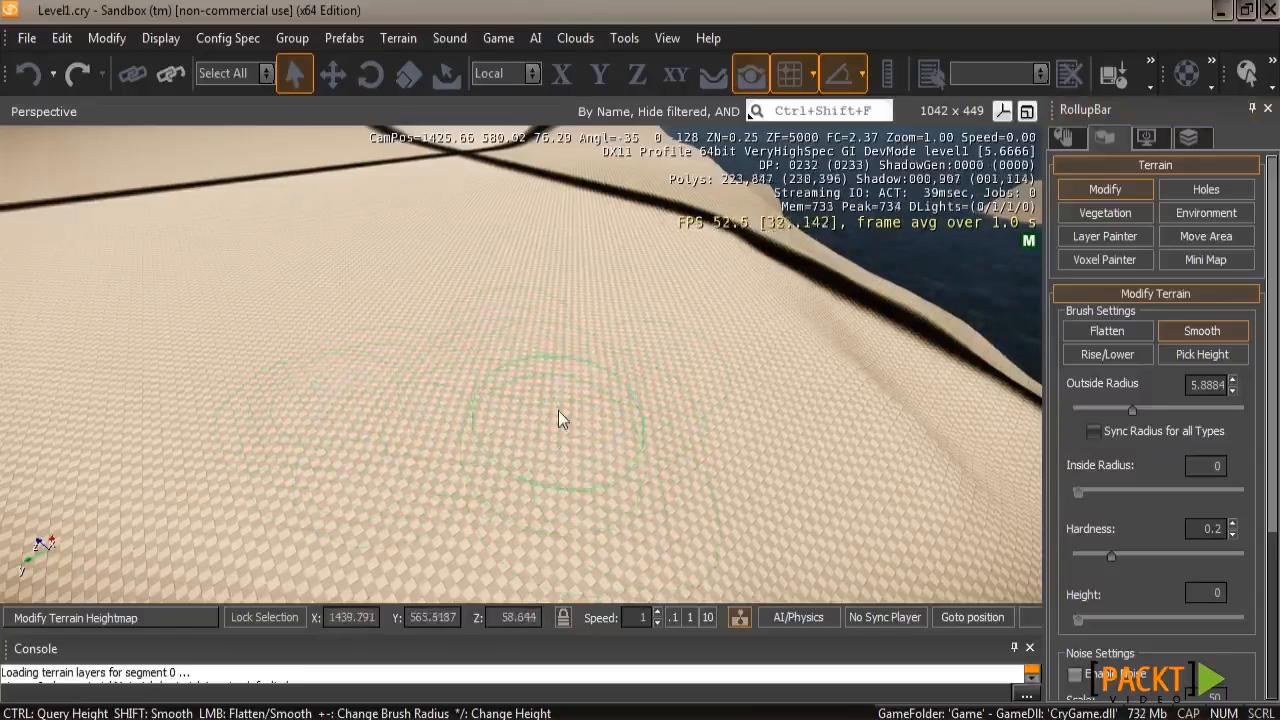
# - Flatten the hilly ground beside the inlet using the Flatten brush with outside radius 54.954 and height 32
pyautogui.moveTo(869, 367); pyautogui.dragTo(691, 305, button='right')
pyautogui.press('s')
pyautogui.press('s')
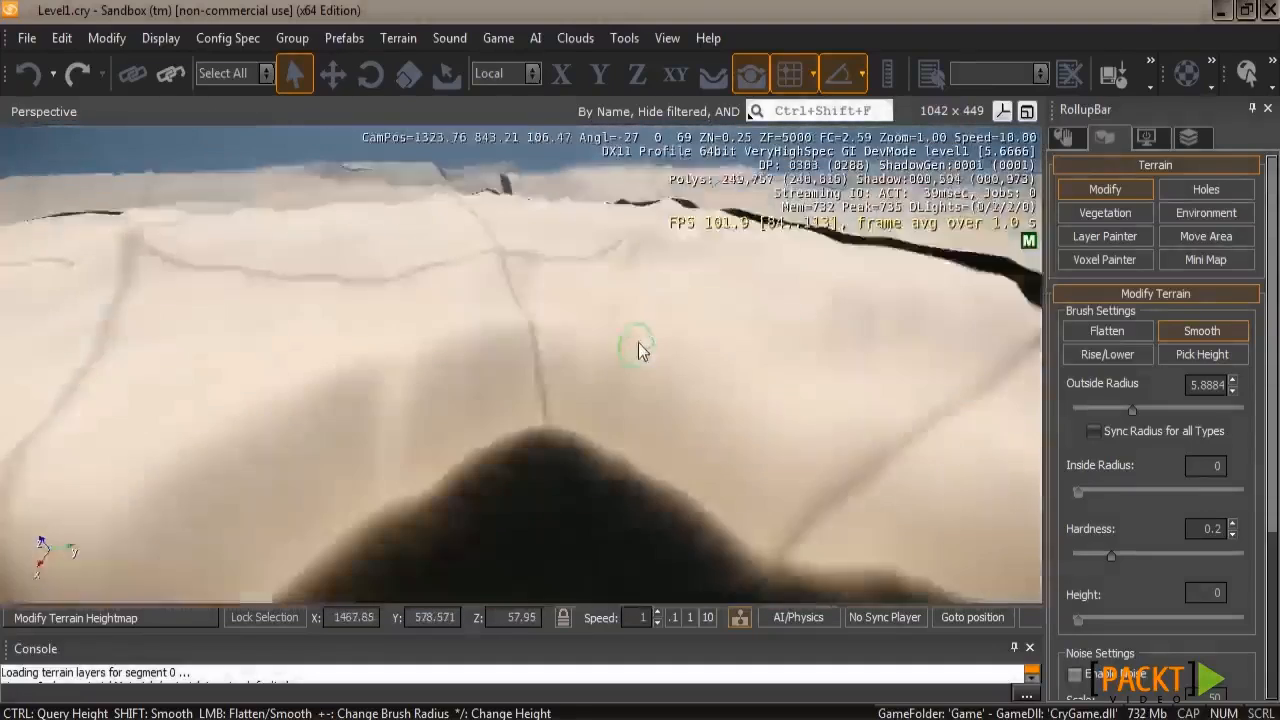
pyautogui.click(1107, 330)
pyautogui.moveTo(1078, 619); pyautogui.dragTo(1128, 618)
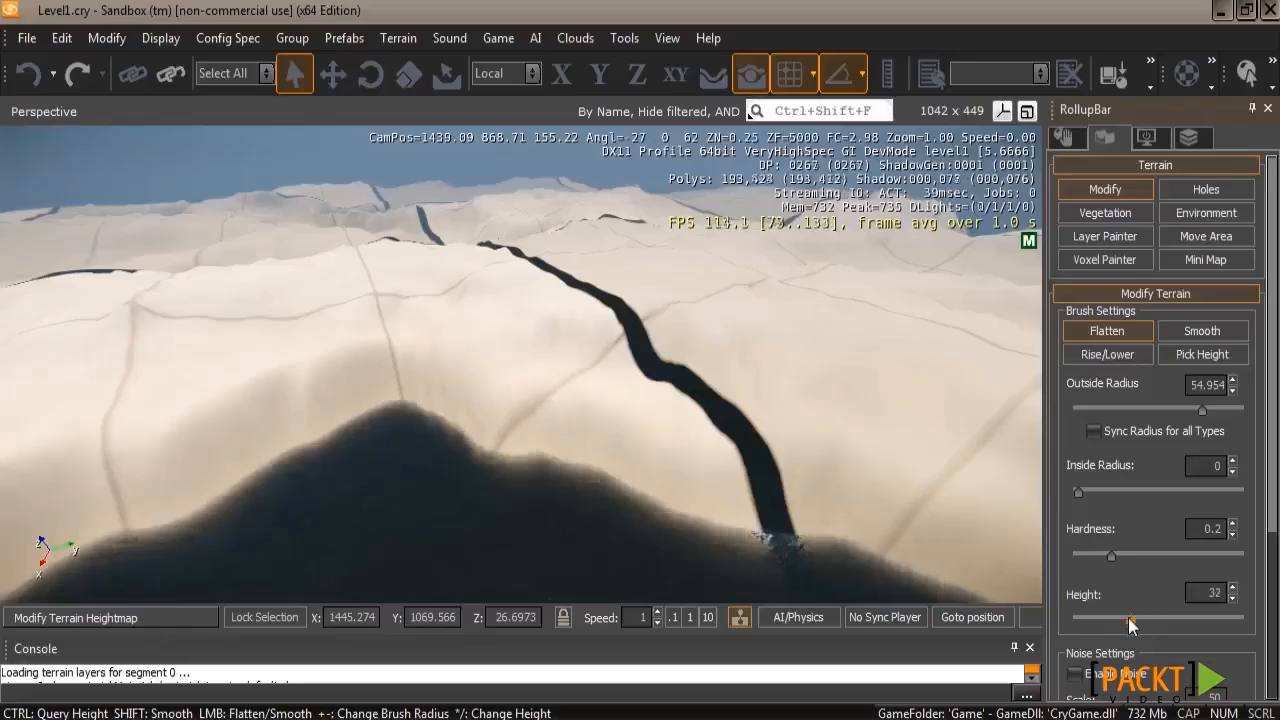
pyautogui.moveTo(572, 477)
pyautogui.mouseDown()
pyautogui.moveTo(406, 397)
pyautogui.moveTo(434, 380)
pyautogui.mouseUp()
pyautogui.press('d')
pyautogui.moveTo(600, 420)
pyautogui.mouseDown(button='right')
pyautogui.moveTo(683, 466)
pyautogui.moveTo(690, 450)
pyautogui.mouseUp(button='right')
pyautogui.moveTo(690, 450)
pyautogui.mouseDown()
pyautogui.moveTo(689, 376)
pyautogui.moveTo(645, 400)
pyautogui.mouseUp()
# - Widen the levelled area with further Flatten strokes over the neighbouring slopes at height 32
pyautogui.press('a')
pyautogui.moveTo(645, 400); pyautogui.dragTo(643, 403, button='right')
pyautogui.moveTo(643, 403)
pyautogui.mouseDown()
pyautogui.moveTo(557, 325)
pyautogui.moveTo(714, 383)
pyautogui.mouseUp()
pyautogui.press('d')
pyautogui.moveTo(714, 383); pyautogui.dragTo(713, 384, button='right')
pyautogui.moveTo(642, 308)
pyautogui.mouseDown()
pyautogui.moveTo(637, 357)
pyautogui.moveTo(597, 340)
pyautogui.moveTo(686, 277)
pyautogui.moveTo(828, 366)
pyautogui.moveTo(543, 314)
pyautogui.moveTo(746, 377)
pyautogui.mouseUp()
pyautogui.press('d')
pyautogui.moveTo(746, 377); pyautogui.dragTo(750, 378, button='right')
# - Switch to the Smooth brush and set its outside radius to 36.307
pyautogui.click(1202, 331)
pyautogui.moveTo(1132, 409); pyautogui.dragTo(1189, 409)
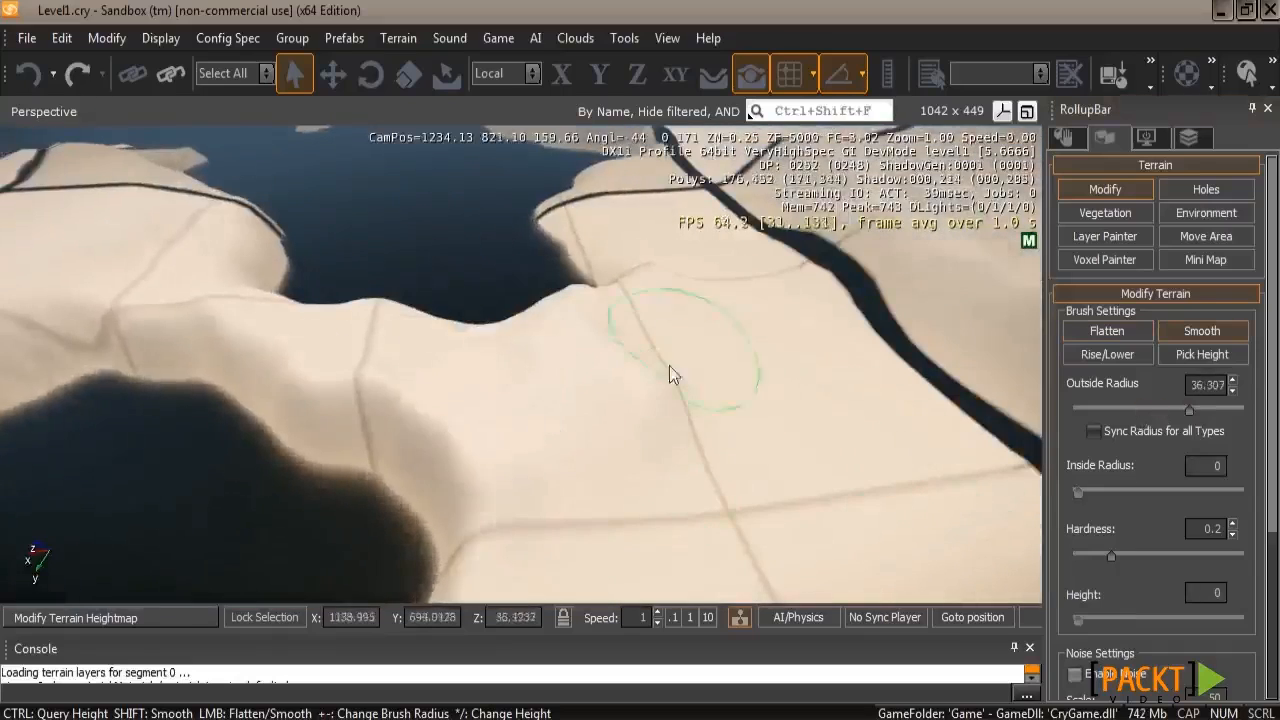
pyautogui.press('w')
pyautogui.moveTo(644, 389)
pyautogui.mouseDown(button='right')
pyautogui.moveTo(650, 485)
pyautogui.moveTo(522, 272)
pyautogui.mouseUp(button='right')
# - Flatten a narrower path through the remaining hills using the Flatten brush with outside radius 14.454 and height 32
pyautogui.moveTo(581, 209)
pyautogui.mouseDown(button='right')
pyautogui.moveTo(582, 272)
pyautogui.moveTo(606, 288)
pyautogui.mouseUp(button='right')
pyautogui.press('s')
pyautogui.press('s')
pyautogui.press('s')
pyautogui.press('w')
pyautogui.moveTo(557, 337); pyautogui.dragTo(557, 338, button='right')
pyautogui.press('w')
pyautogui.press('s')
pyautogui.click(1110, 335)
pyautogui.moveTo(1139, 405); pyautogui.dragTo(1160, 407)
pyautogui.moveTo(706, 436)
pyautogui.mouseDown()
pyautogui.moveTo(690, 512)
pyautogui.moveTo(491, 480)
pyautogui.moveTo(486, 437)
pyautogui.moveTo(371, 486)
pyautogui.moveTo(420, 425)
pyautogui.moveTo(471, 491)
pyautogui.moveTo(686, 537)
pyautogui.moveTo(646, 486)
pyautogui.moveTo(403, 525)
pyautogui.mouseUp()
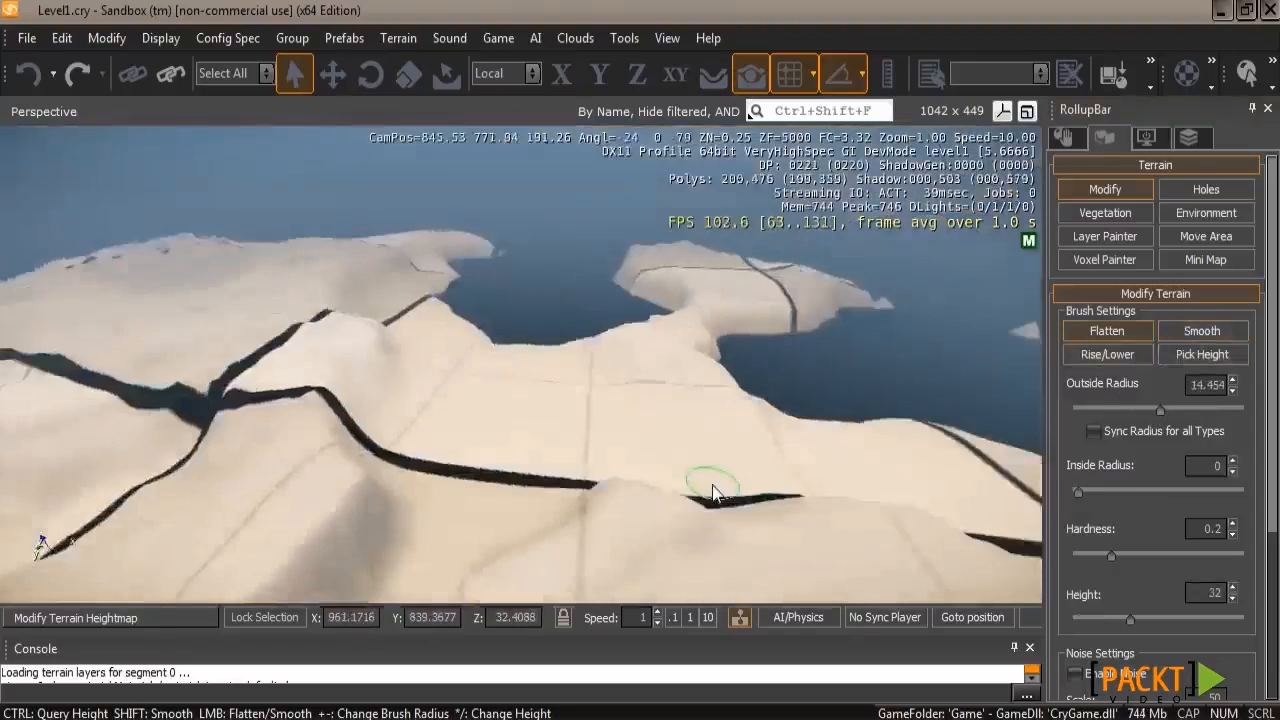
# - Start a new Road object and place its first points on the flattened ground, beginning at about X 841, Y 891
pyautogui.press('w')
pyautogui.moveTo(713, 486); pyautogui.dragTo(714, 486, button='right')
pyautogui.press('s')
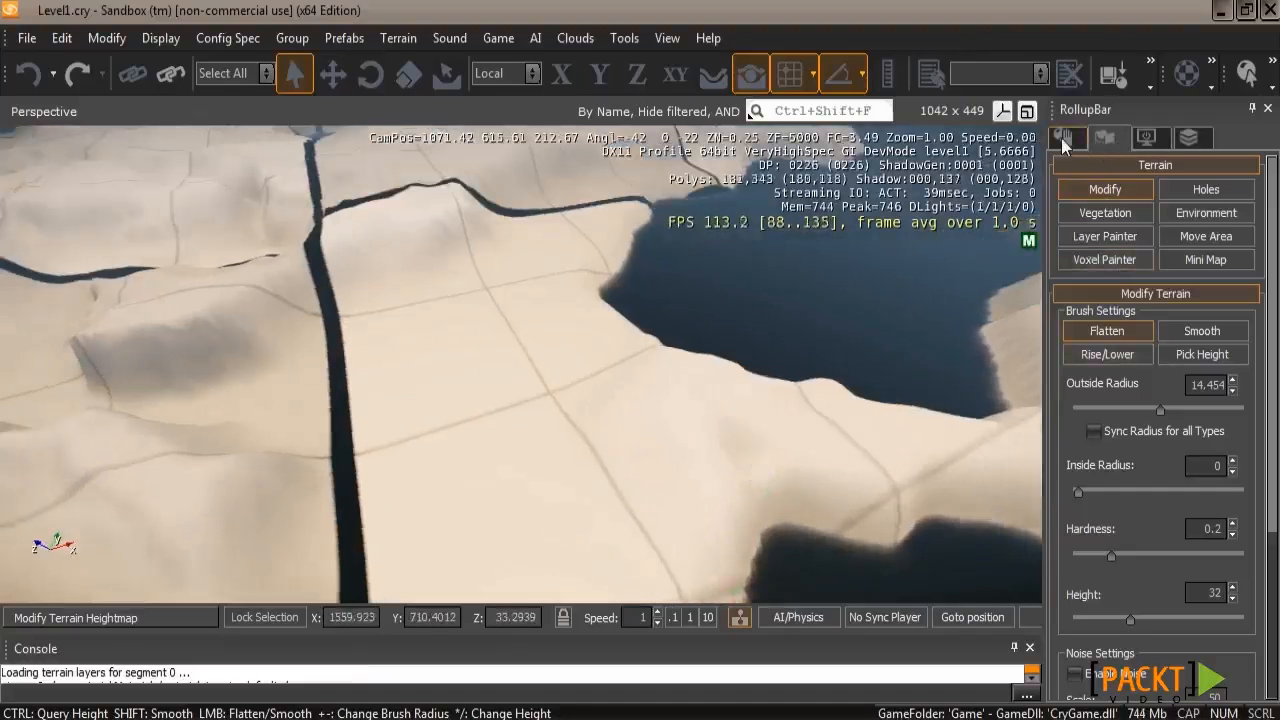
pyautogui.click(1063, 139)
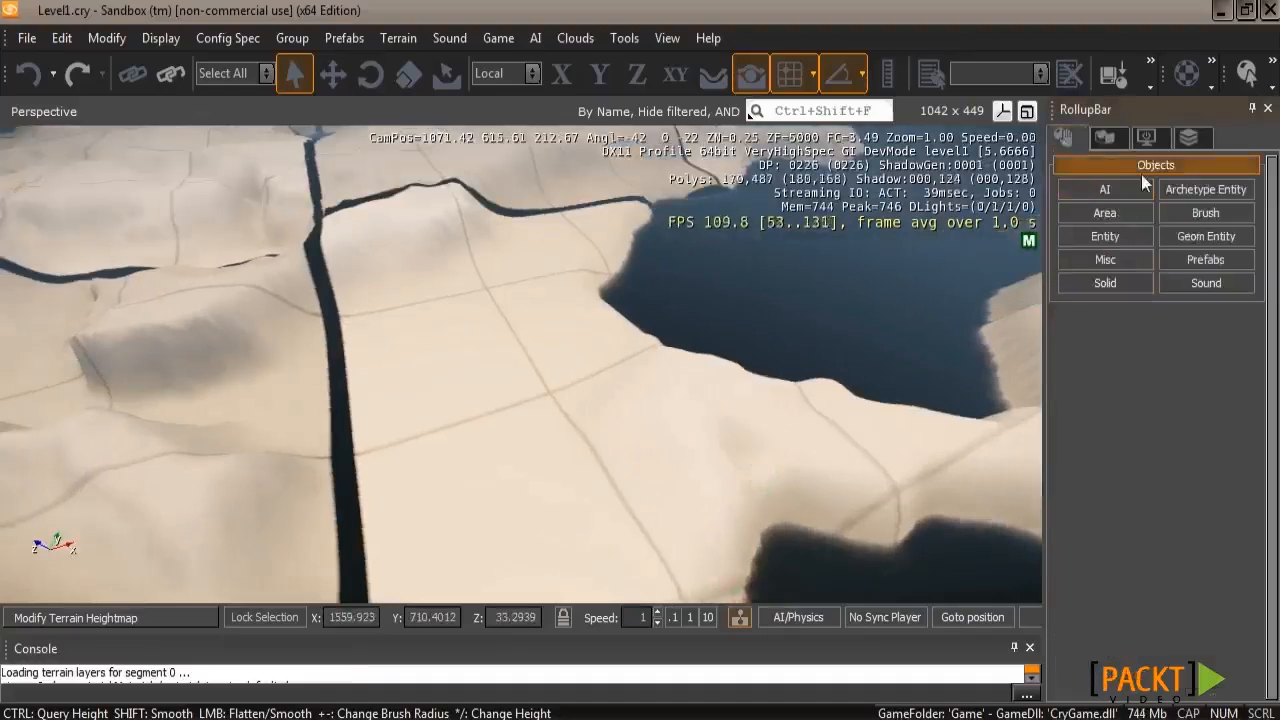
pyautogui.click(1117, 259)
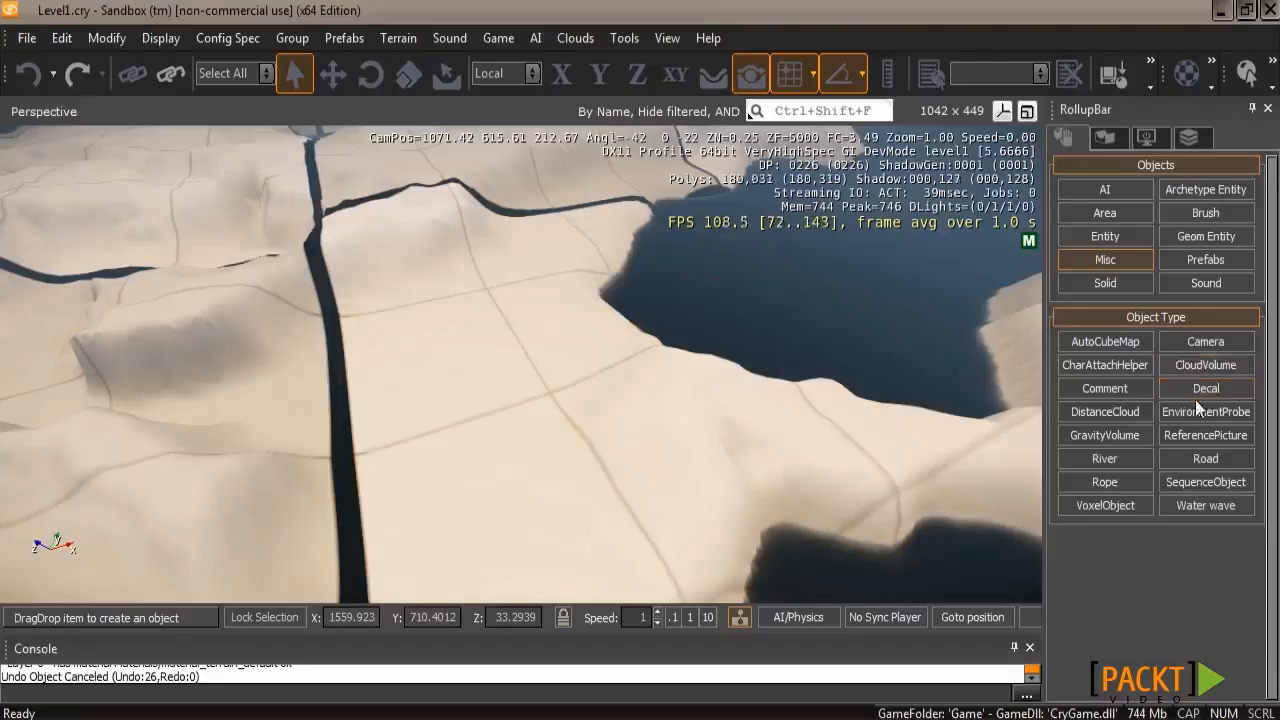
pyautogui.click(1195, 456)
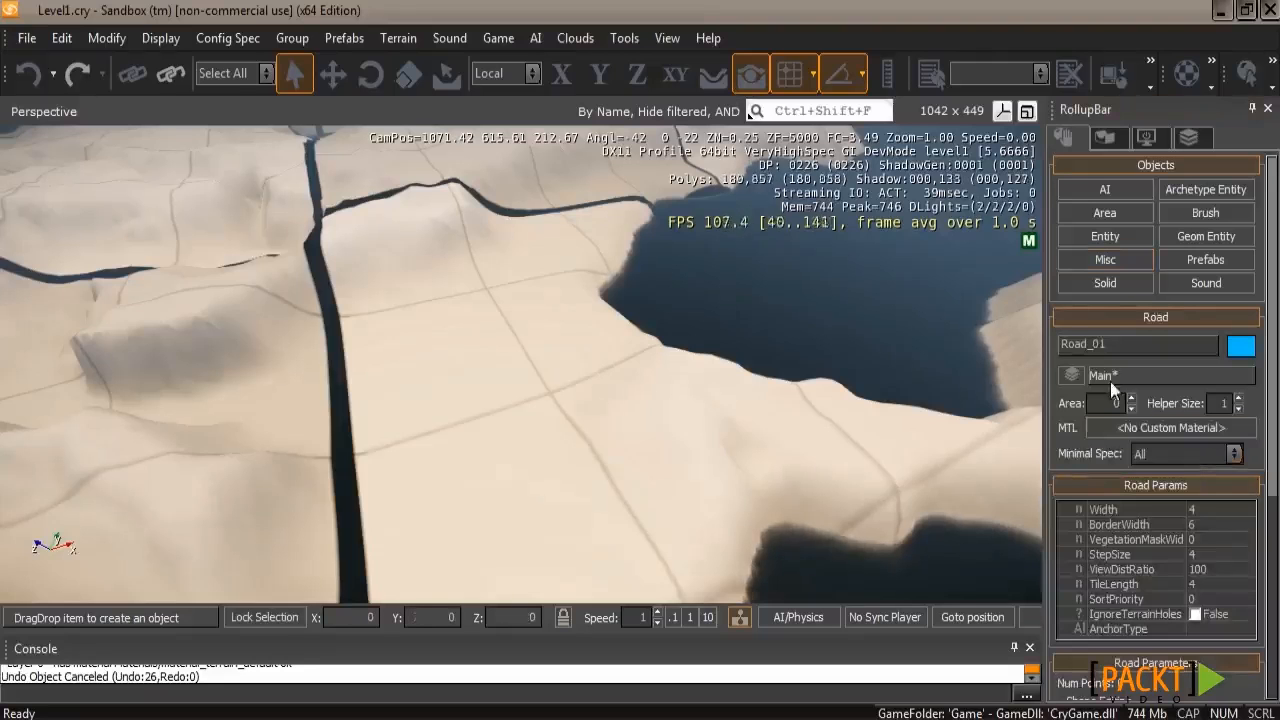
pyautogui.moveTo(815, 475); pyautogui.dragTo(606, 457, button='right')
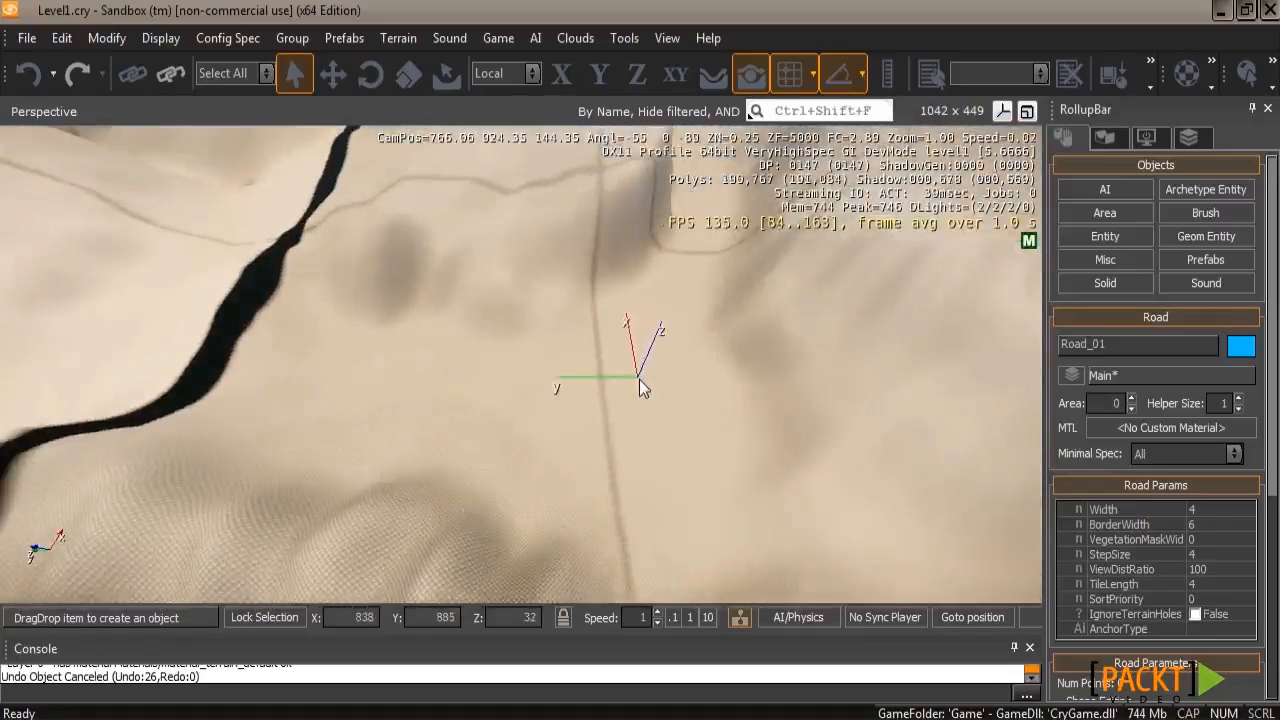
pyautogui.press('d')
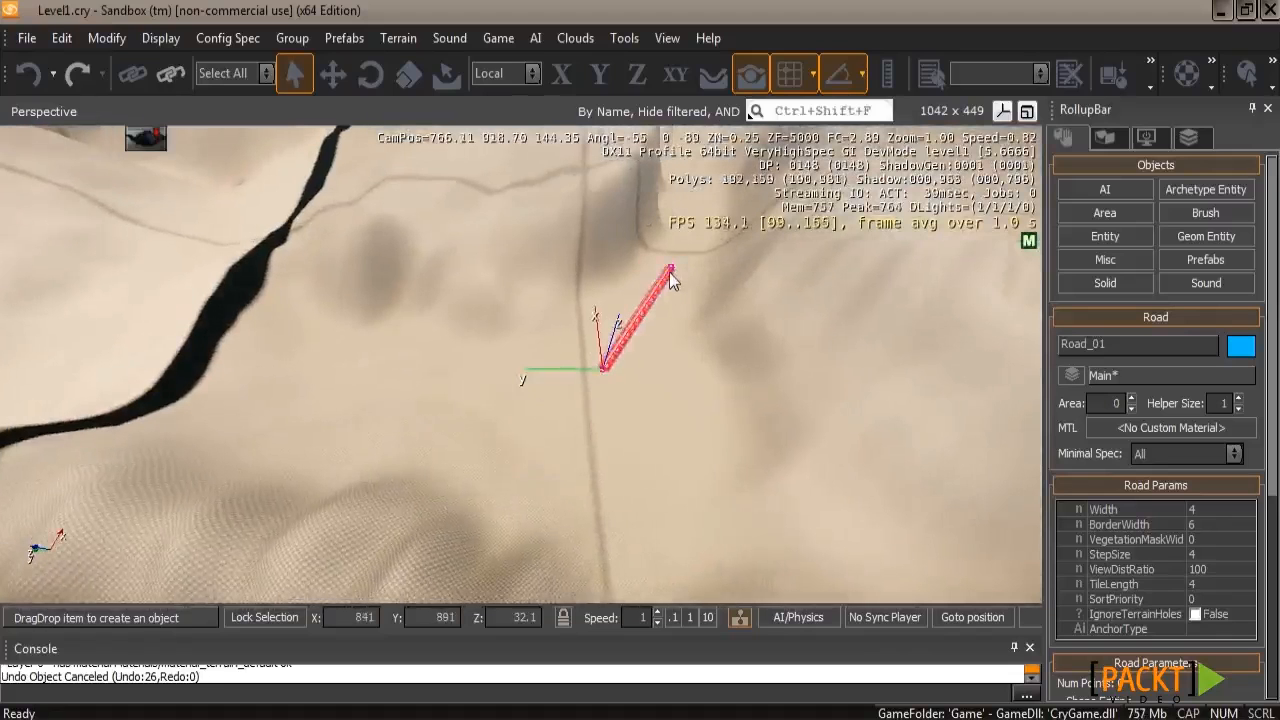
pyautogui.click(666, 278)
# - Continue the road through the hills and extend its points across the flat ground towards the shore
pyautogui.moveTo(714, 262); pyautogui.dragTo(737, 325, button='right')
pyautogui.press('w')
pyautogui.press('w')
pyautogui.press('w')
pyautogui.press('w')
pyautogui.press('w')
pyautogui.press('w')
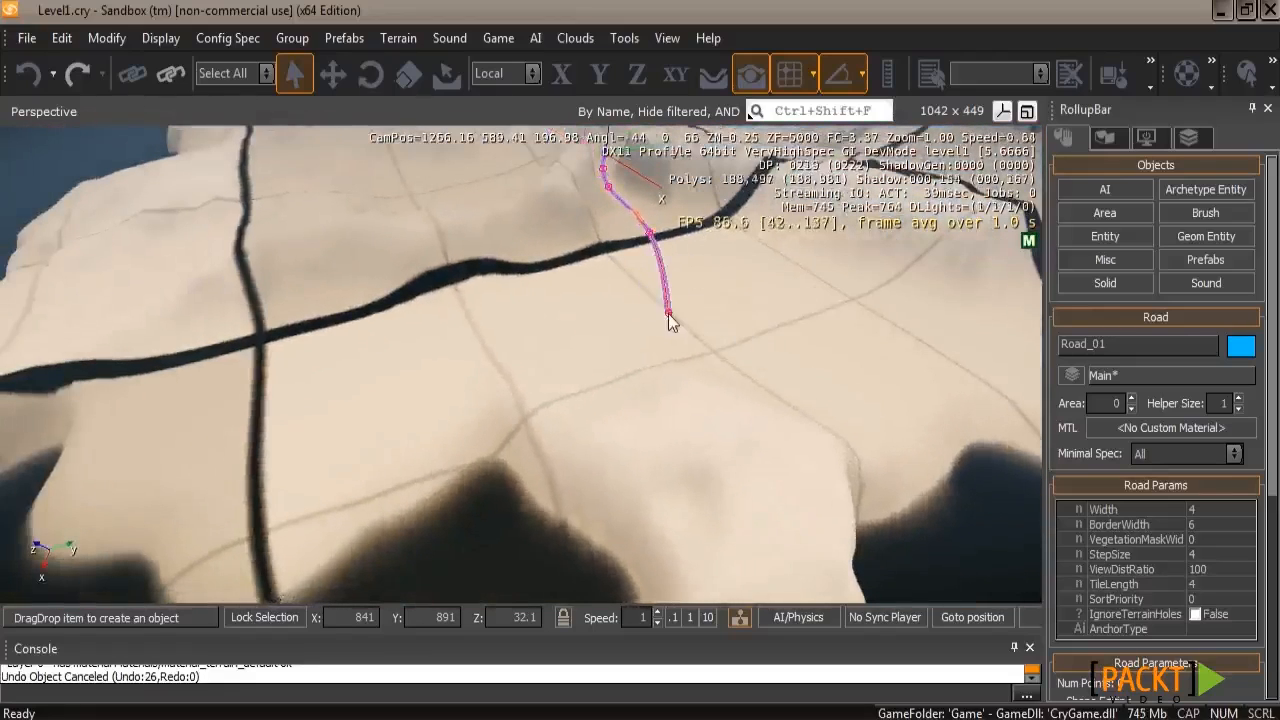
pyautogui.click(672, 334)
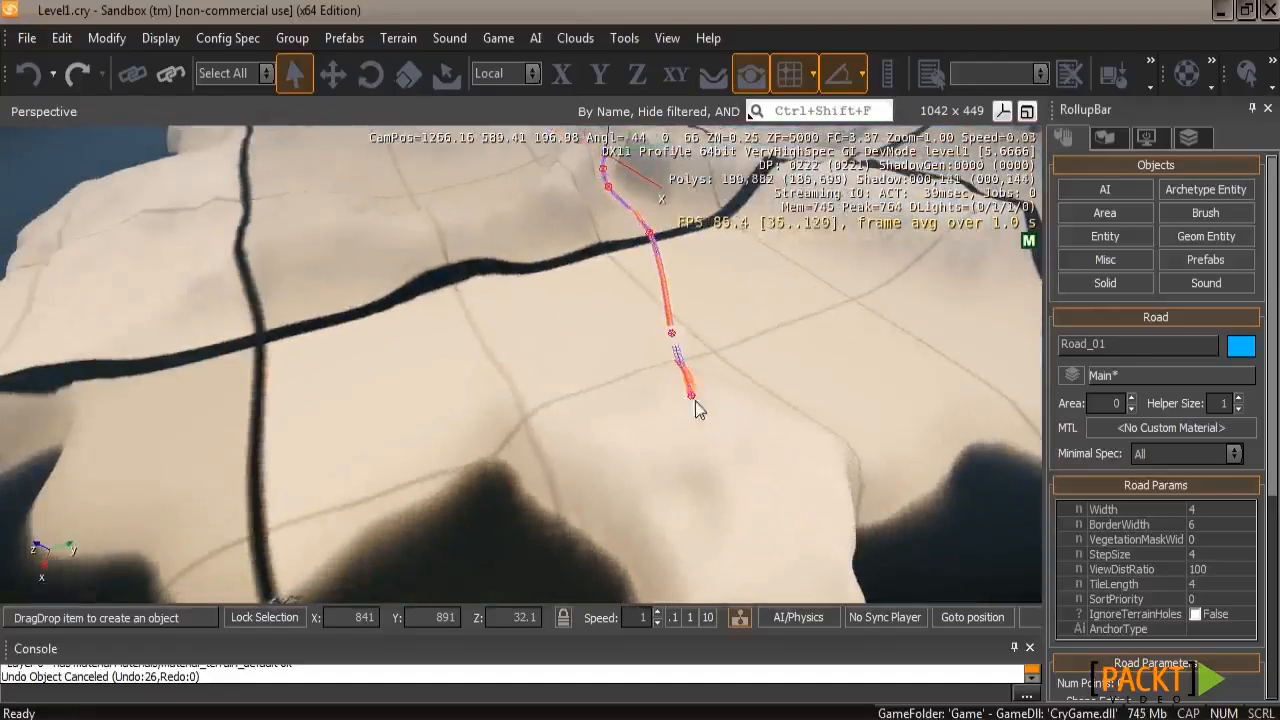
# - Run the road along the water's edge and end it on the far slope beside the dark terrain lines
pyautogui.moveTo(731, 478); pyautogui.dragTo(703, 492, button='right')
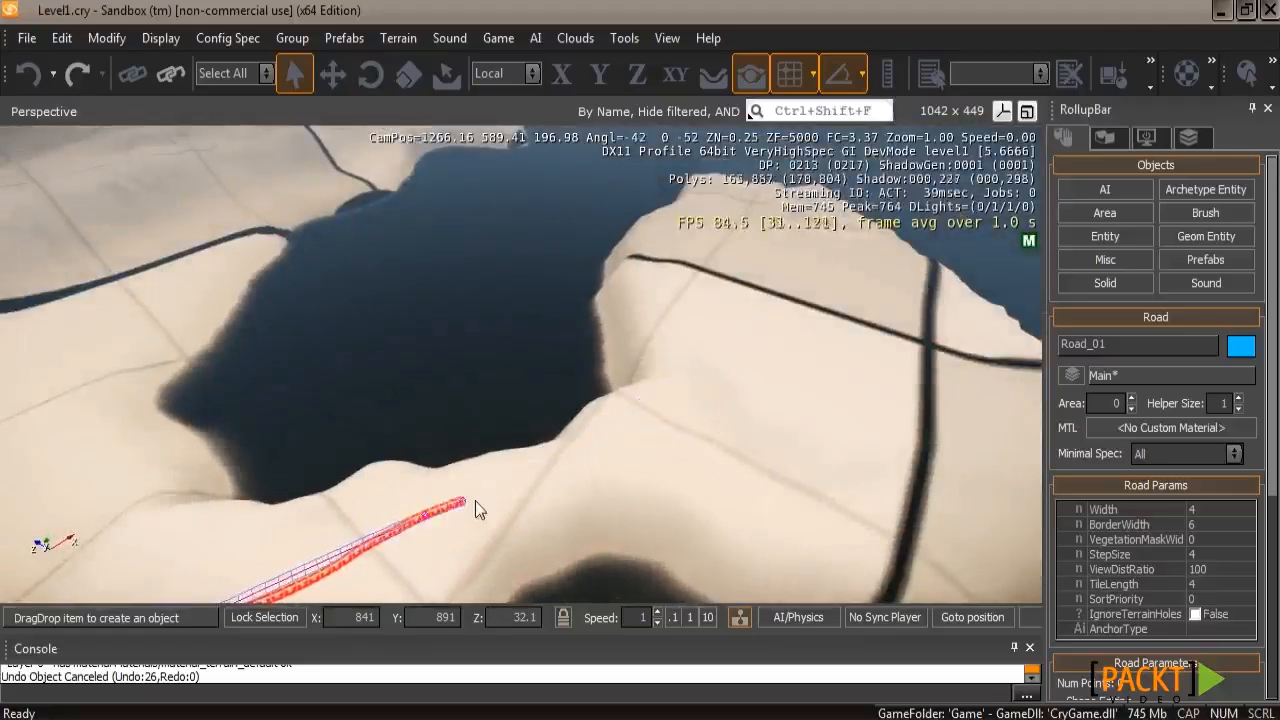
pyautogui.click(633, 440)
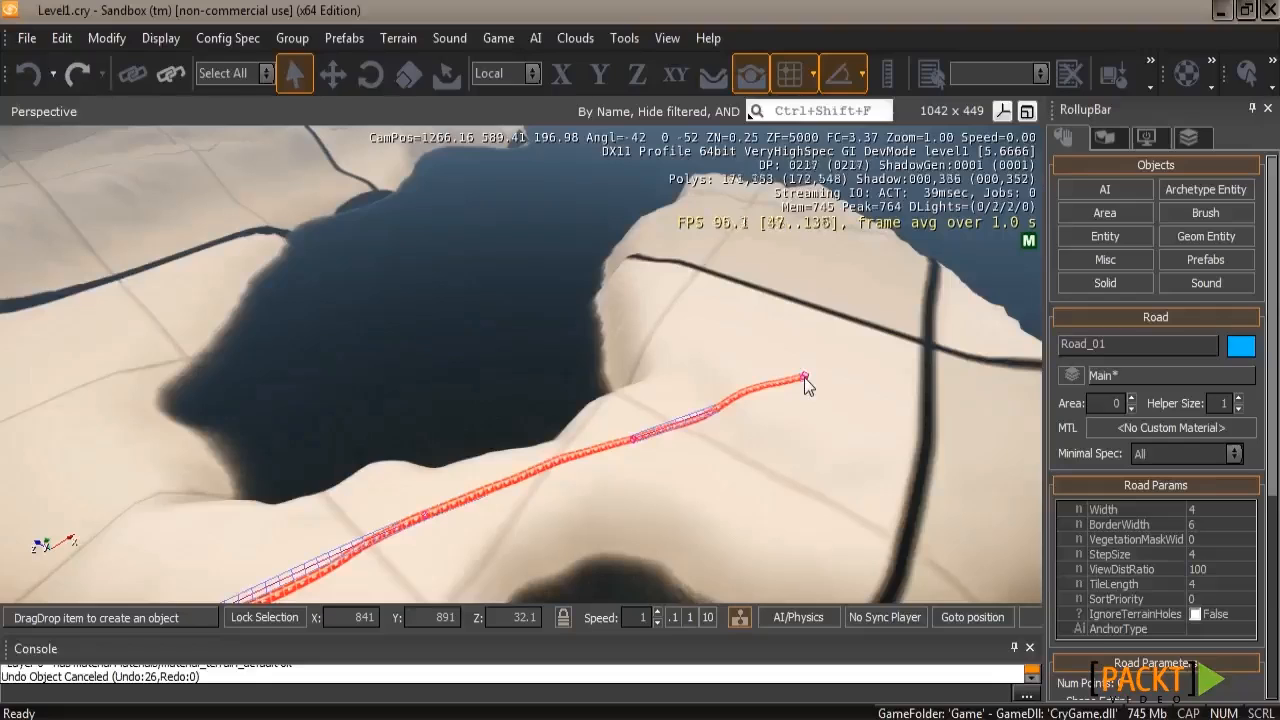
pyautogui.click(842, 347)
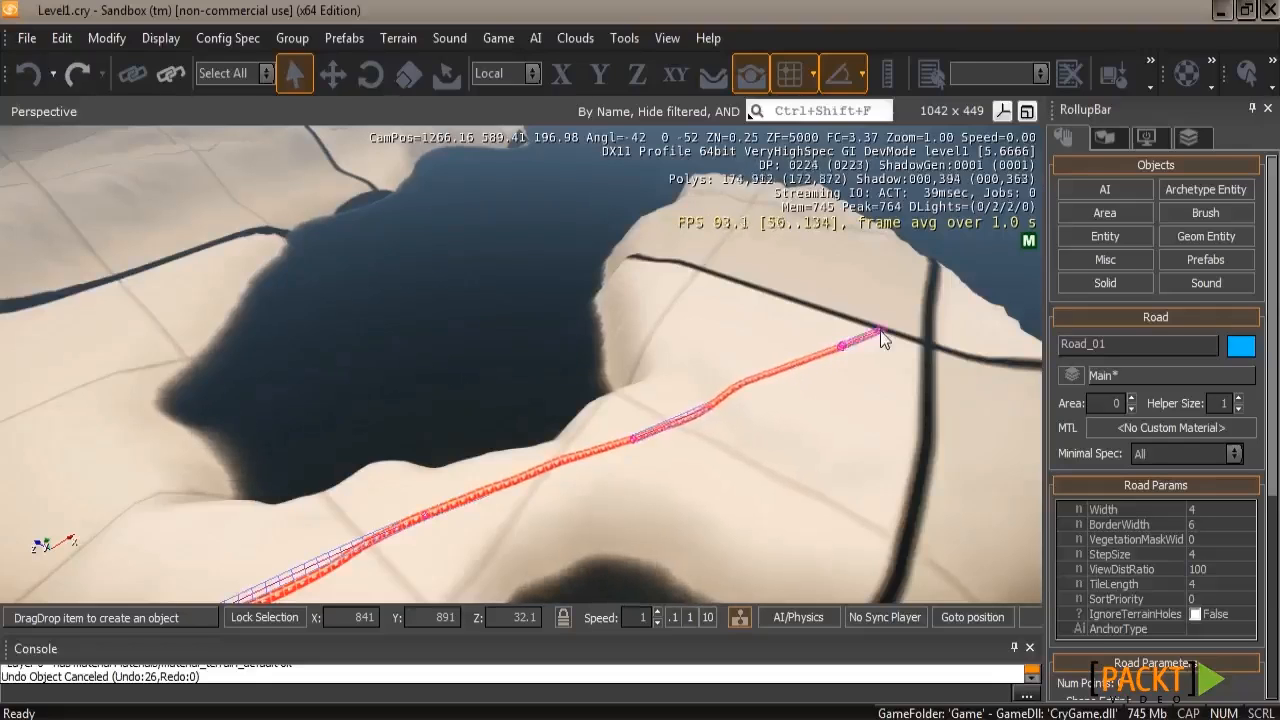
pyautogui.doubleClick(880, 330)
# - Open the Material Editor and assign the forest_trail_mud_dark material from materials/terrain/roads to the road
pyautogui.moveTo(875, 374); pyautogui.dragTo(875, 376, button='right')
pyautogui.press('w')
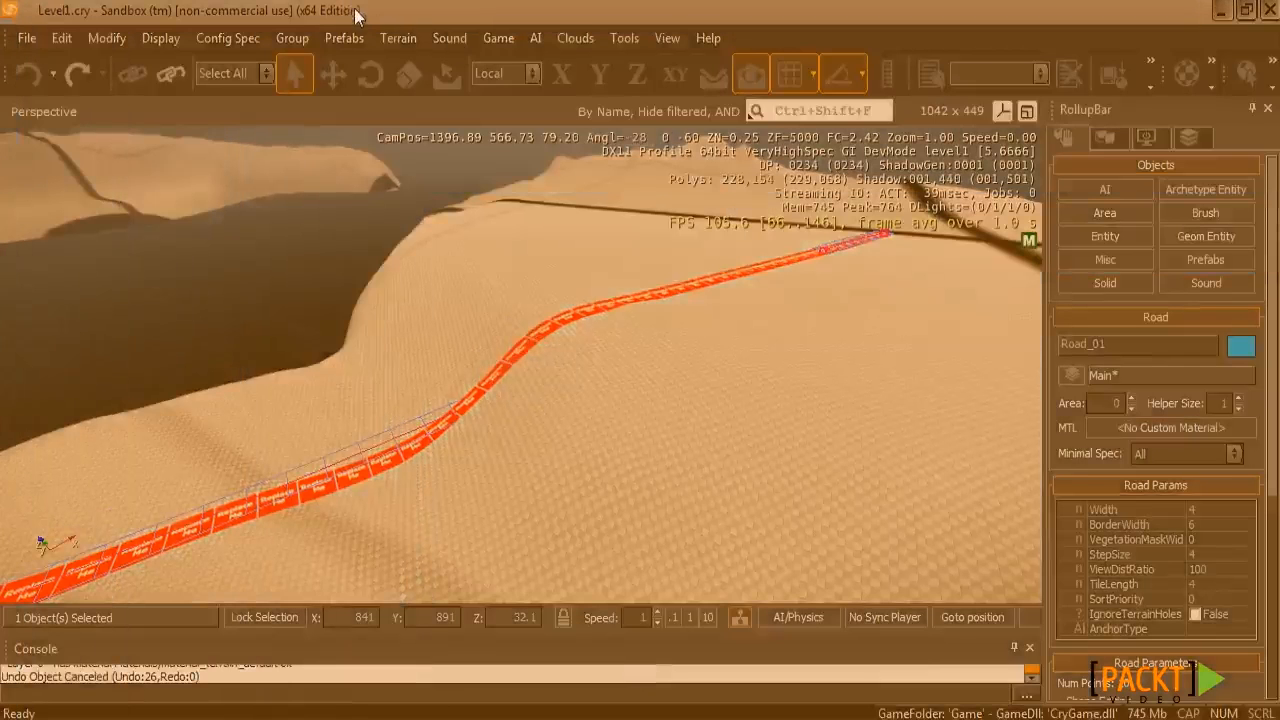
pyautogui.moveTo(354, 8); pyautogui.dragTo(381, 21)
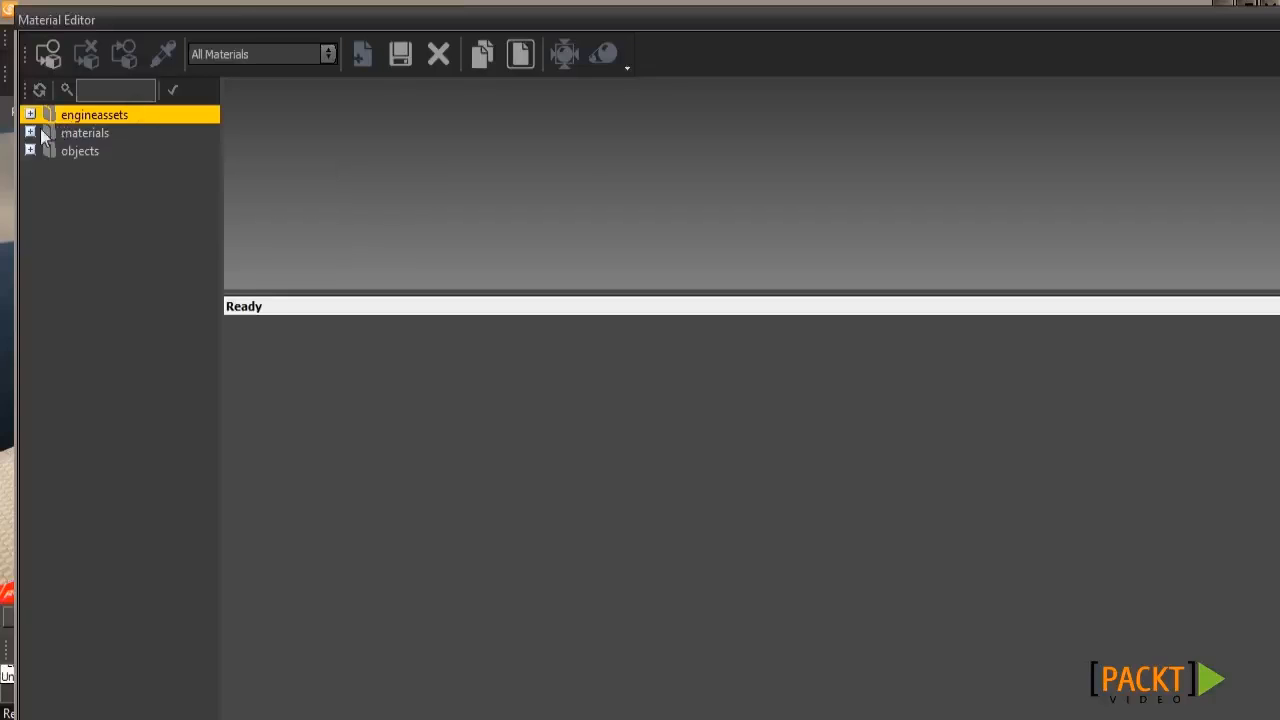
pyautogui.click(32, 131)
pyautogui.click(52, 204)
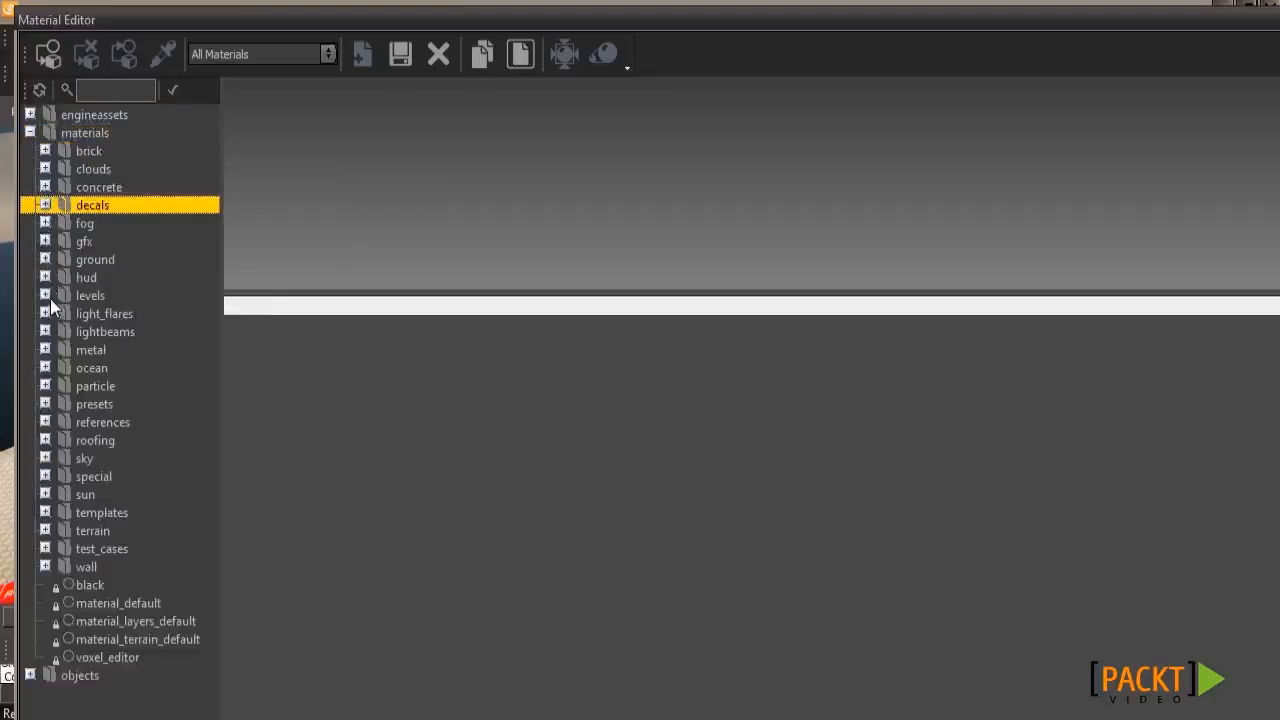
pyautogui.click(44, 531)
pyautogui.click(59, 549)
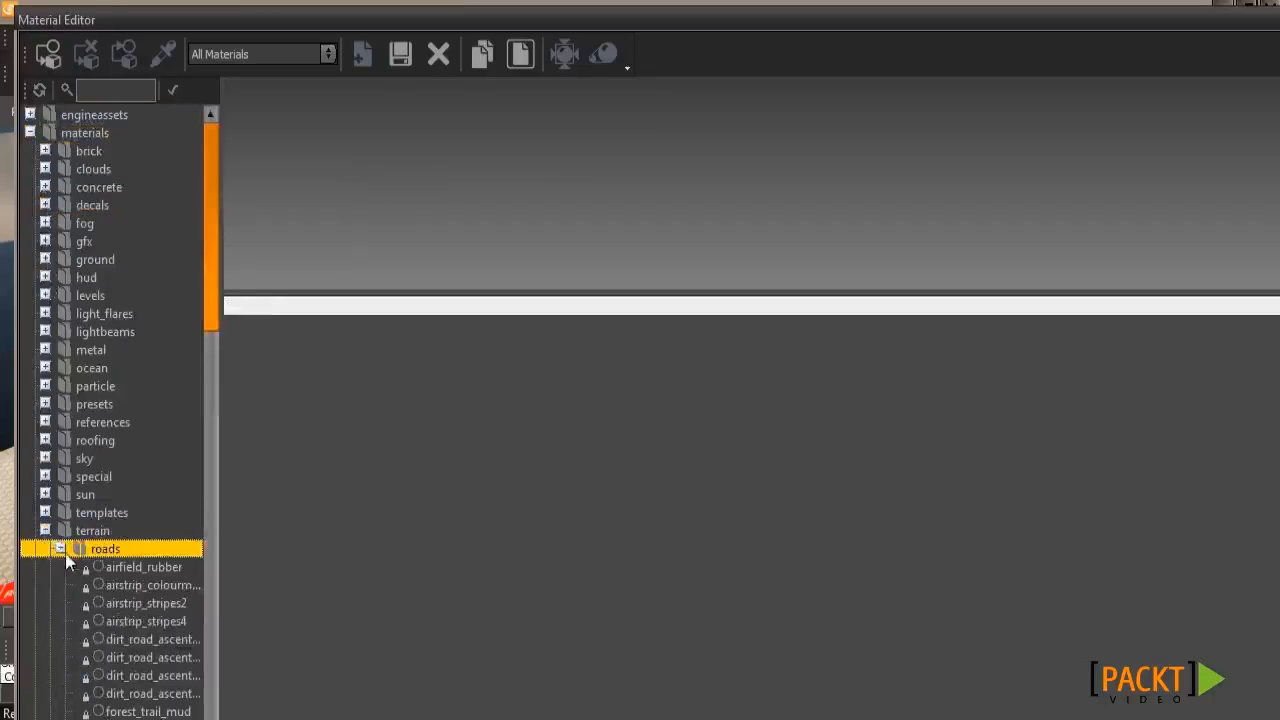
pyautogui.scroll(-4, 68, 554)
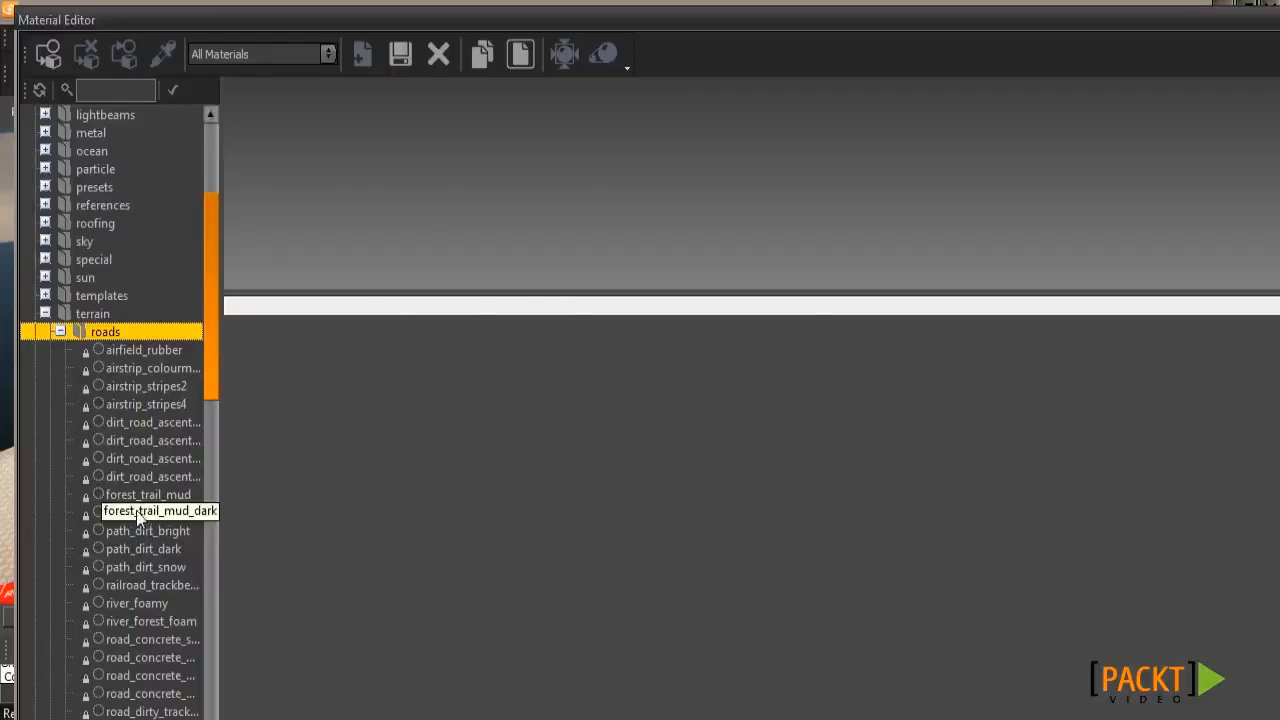
pyautogui.click(138, 512)
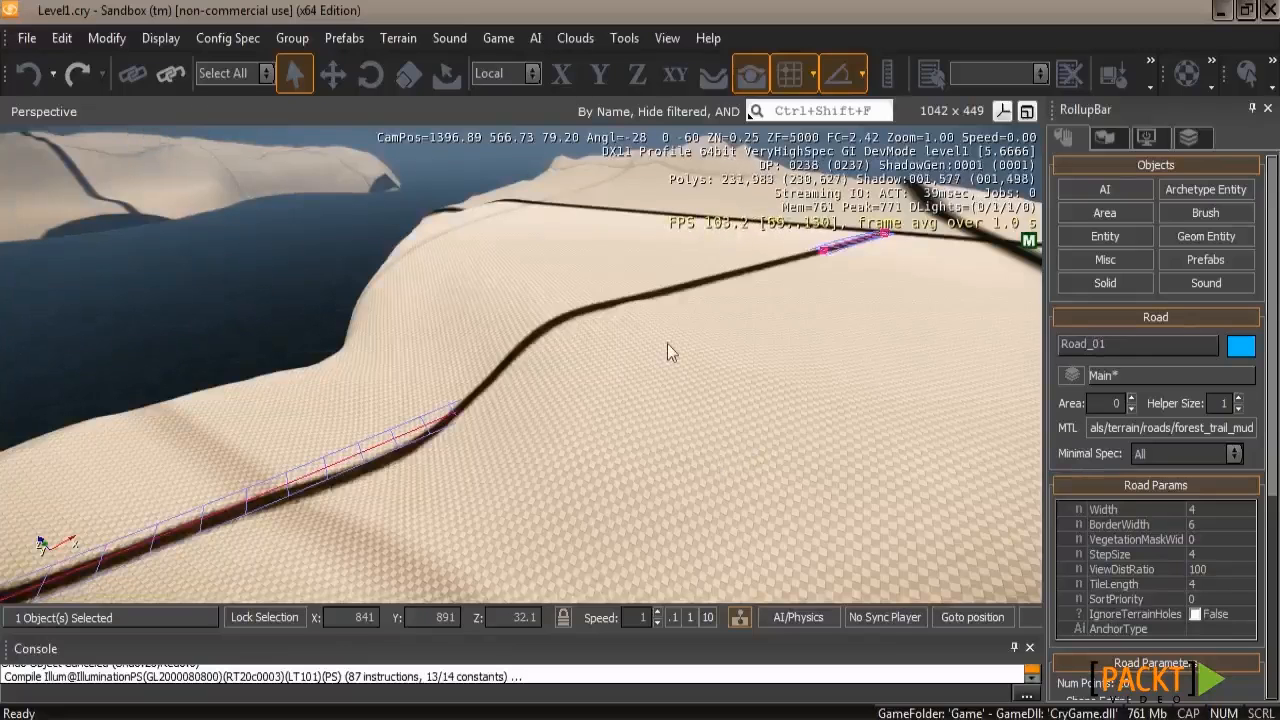
# - Inspect the textured road up close, then reselect it and align the terrain height map to it
pyautogui.click(687, 359)
pyautogui.press('w')
pyautogui.moveTo(687, 359); pyautogui.dragTo(687, 359, button='right')
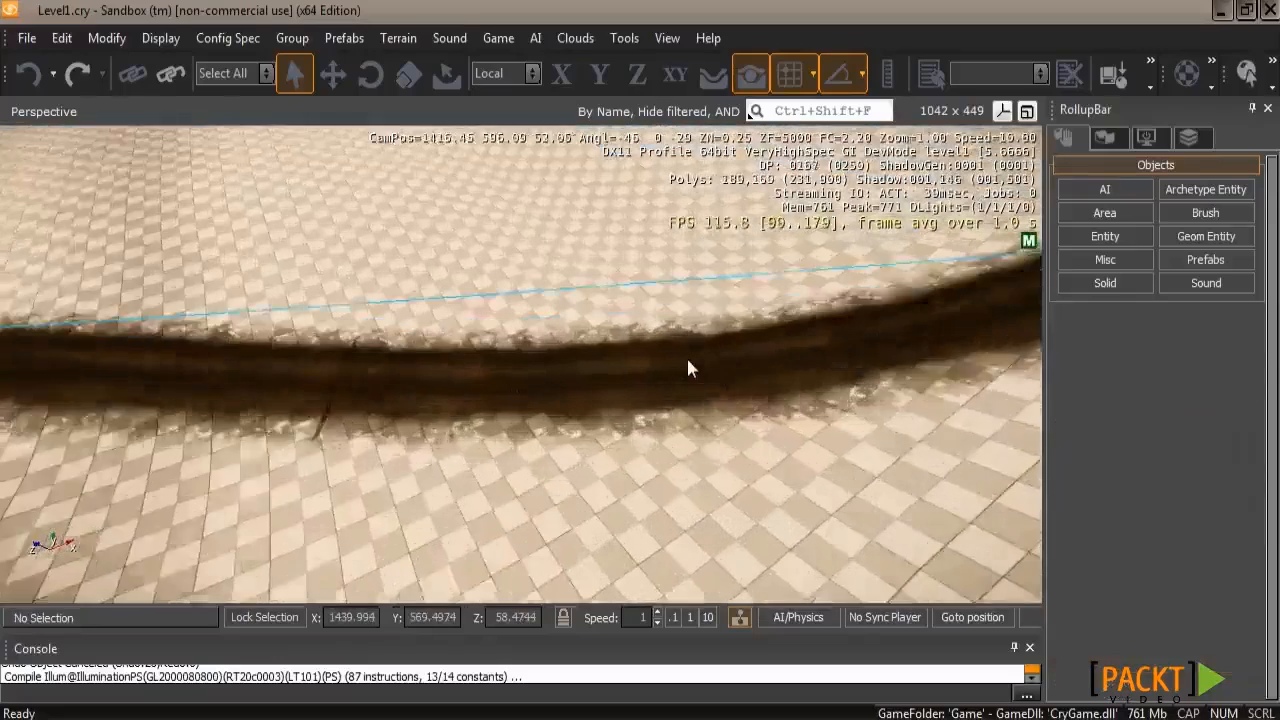
pyautogui.press('w')
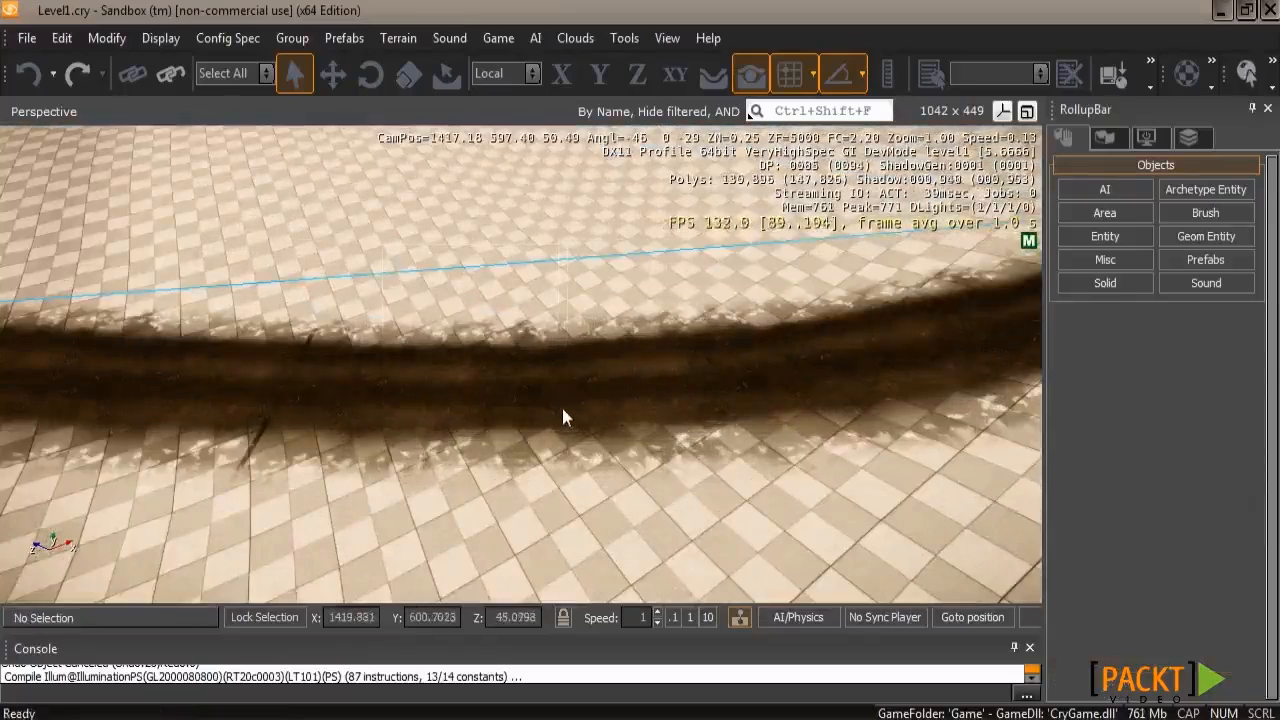
pyautogui.scroll(-5, 475, 380)
pyautogui.moveTo(137, 163); pyautogui.dragTo(458, 425)
pyautogui.moveTo(489, 374)
pyautogui.mouseDown(button='right')
pyautogui.moveTo(503, 364)
pyautogui.moveTo(492, 376)
pyautogui.mouseUp(button='right')
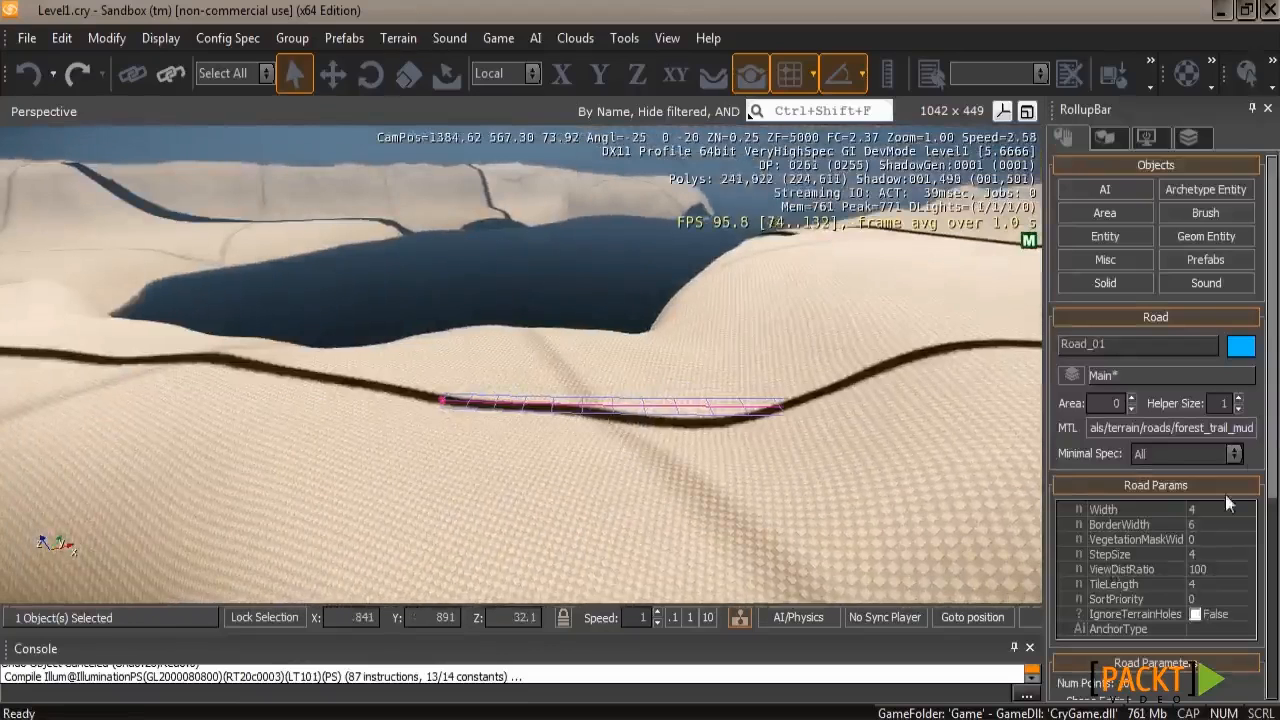
pyautogui.moveTo(1270, 468); pyautogui.dragTo(1262, 665)
pyautogui.click(1179, 635)
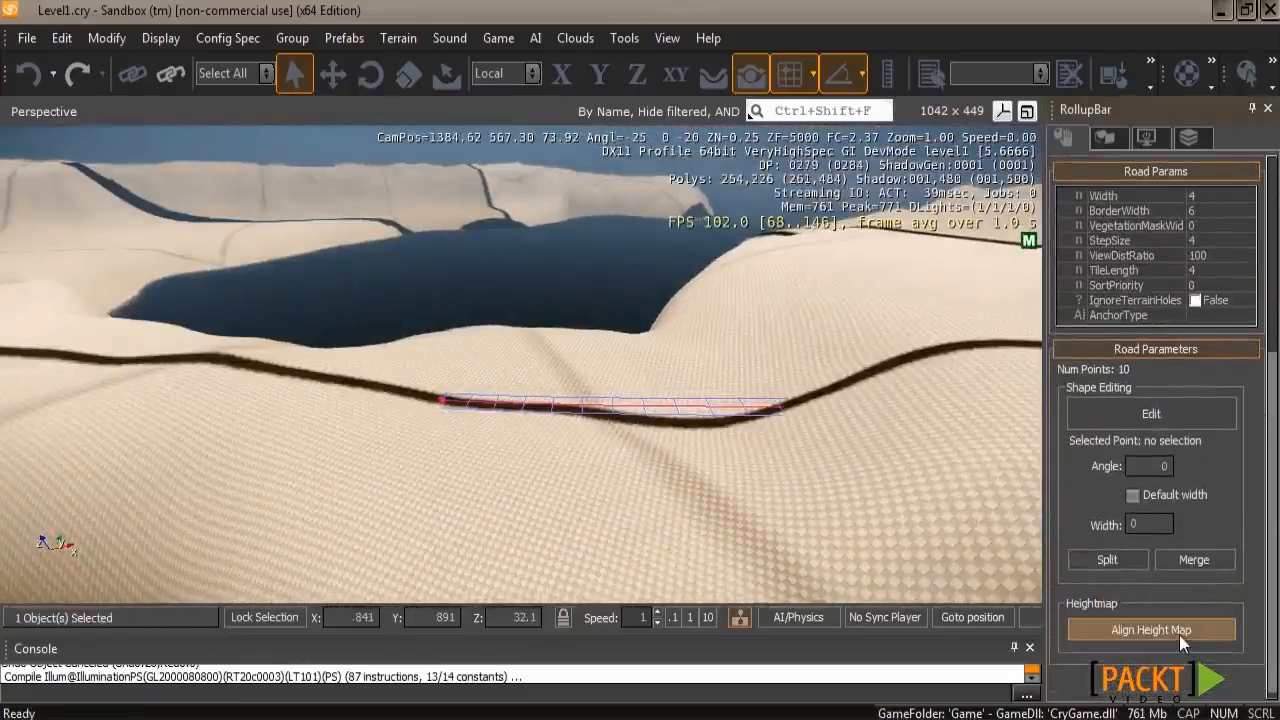
# - Follow the aligned road back to its starting point and increase its Width parameter
pyautogui.moveTo(821, 506); pyautogui.dragTo(333, 466, button='right')
pyautogui.press('w')
pyautogui.press('w')
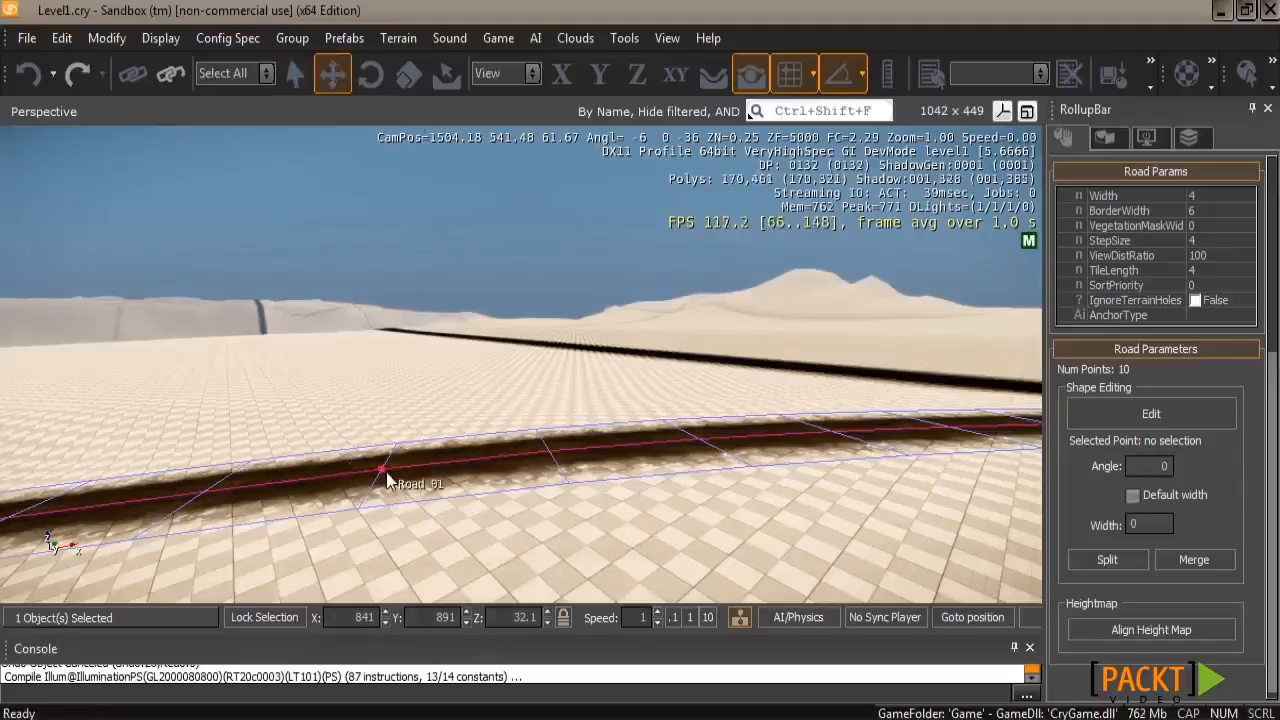
pyautogui.moveTo(446, 477); pyautogui.dragTo(457, 483, button='right')
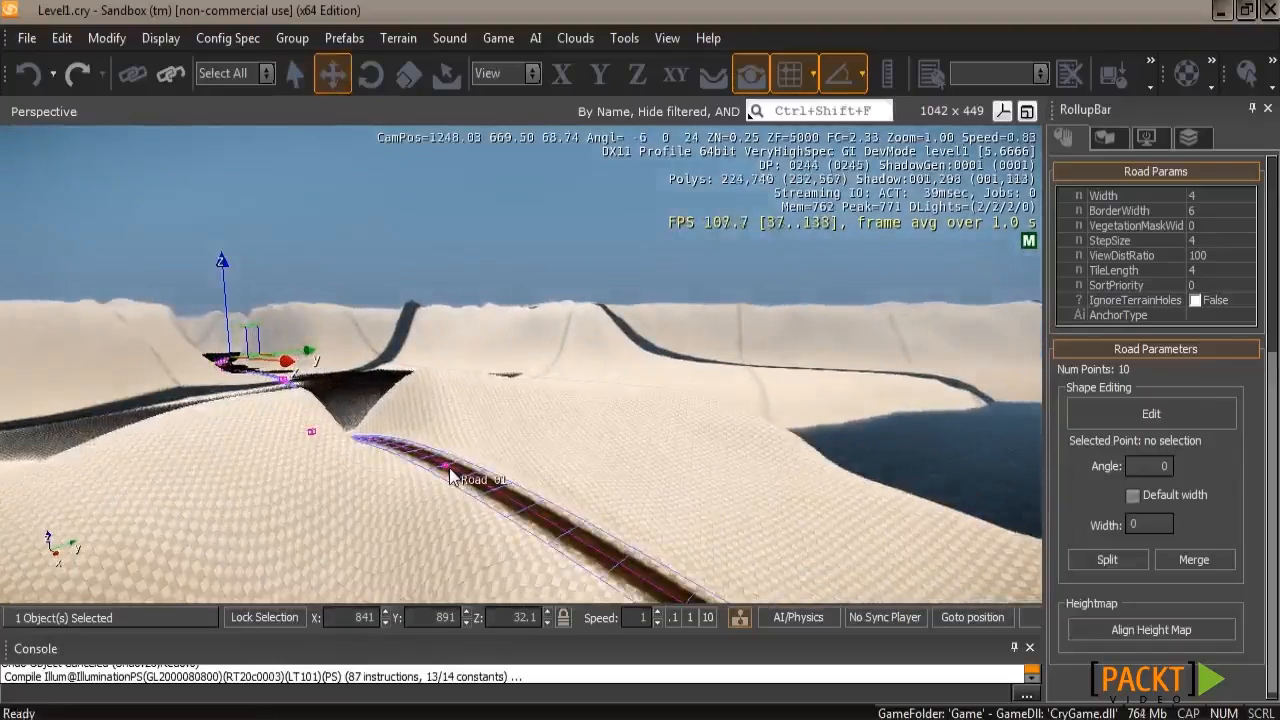
pyautogui.moveTo(566, 384); pyautogui.dragTo(565, 383, button='right')
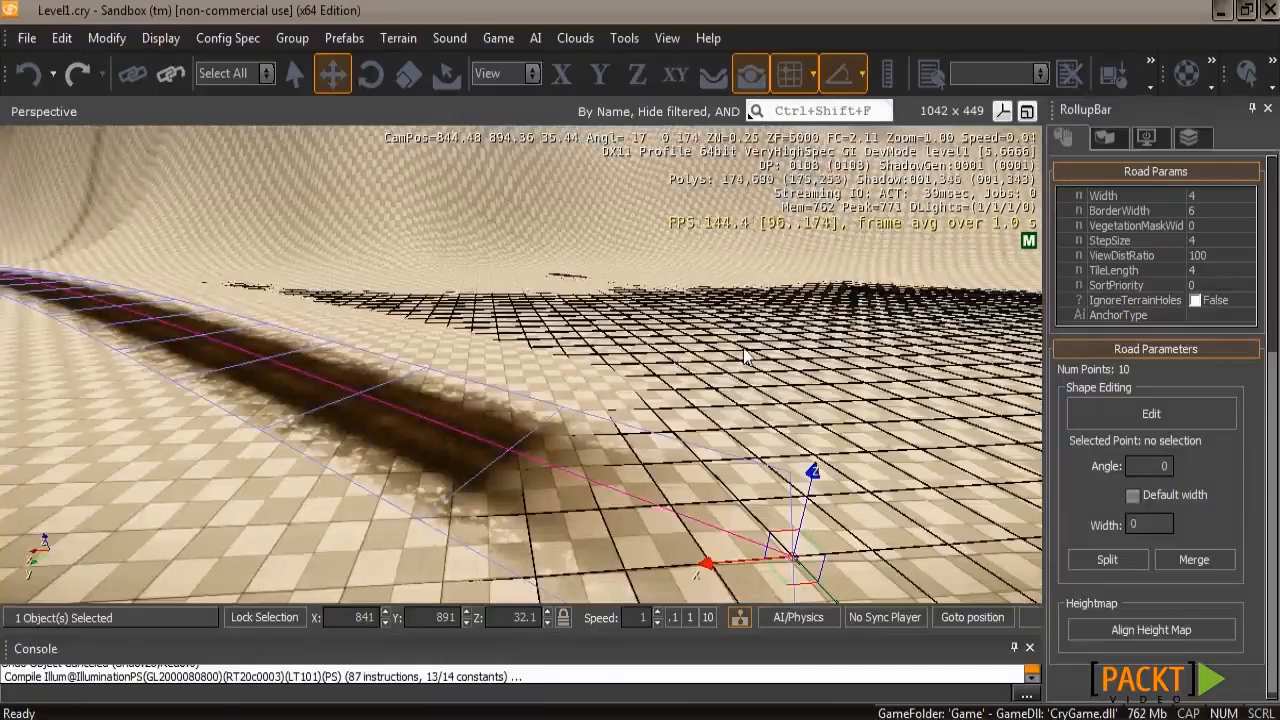
pyautogui.moveTo(806, 342); pyautogui.dragTo(812, 343, button='right')
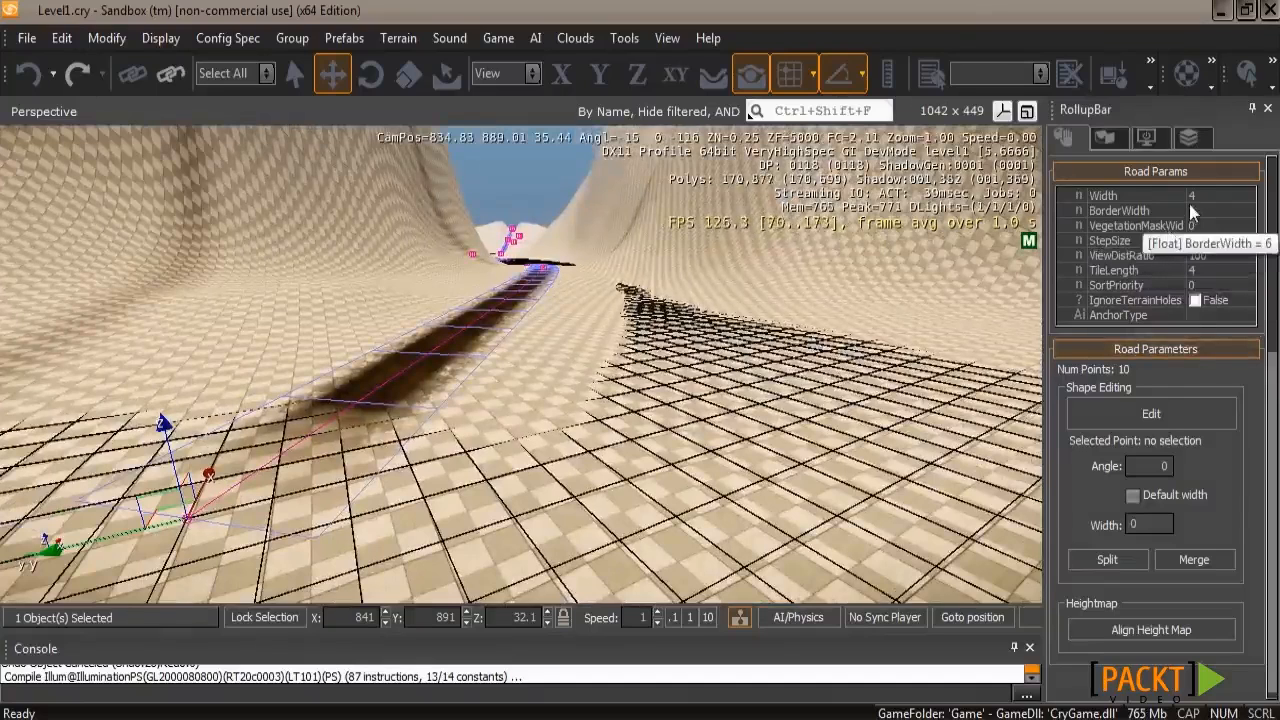
pyautogui.click(1244, 198)
pyautogui.moveTo(1244, 198); pyautogui.dragTo(1249, 151)
# - Start a new WaterVolume area object in the valley, with its first point at about X 916, Y 1012
pyautogui.press('w')
pyautogui.moveTo(652, 347)
pyautogui.mouseDown(button='right')
pyautogui.moveTo(658, 358)
pyautogui.moveTo(652, 345)
pyautogui.mouseUp(button='right')
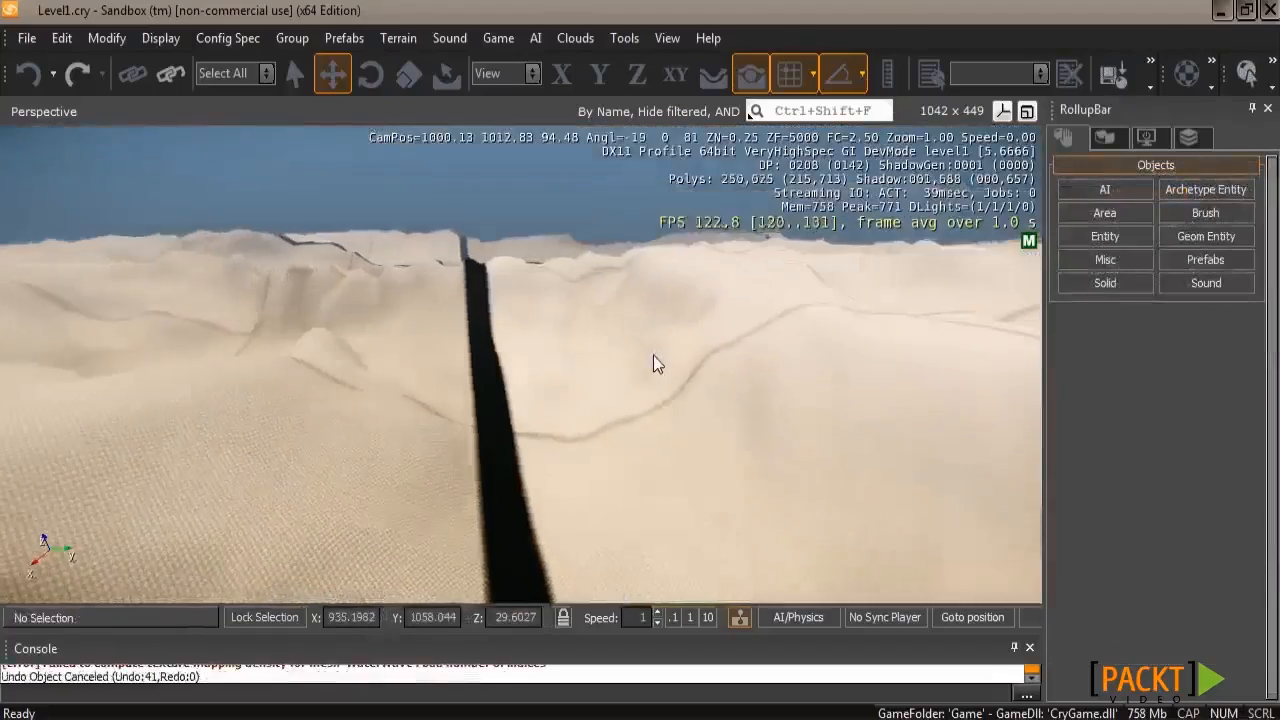
pyautogui.moveTo(653, 355); pyautogui.dragTo(640, 366, button='right')
pyautogui.press('s')
pyautogui.press('a')
pyautogui.press('w')
pyautogui.press('w')
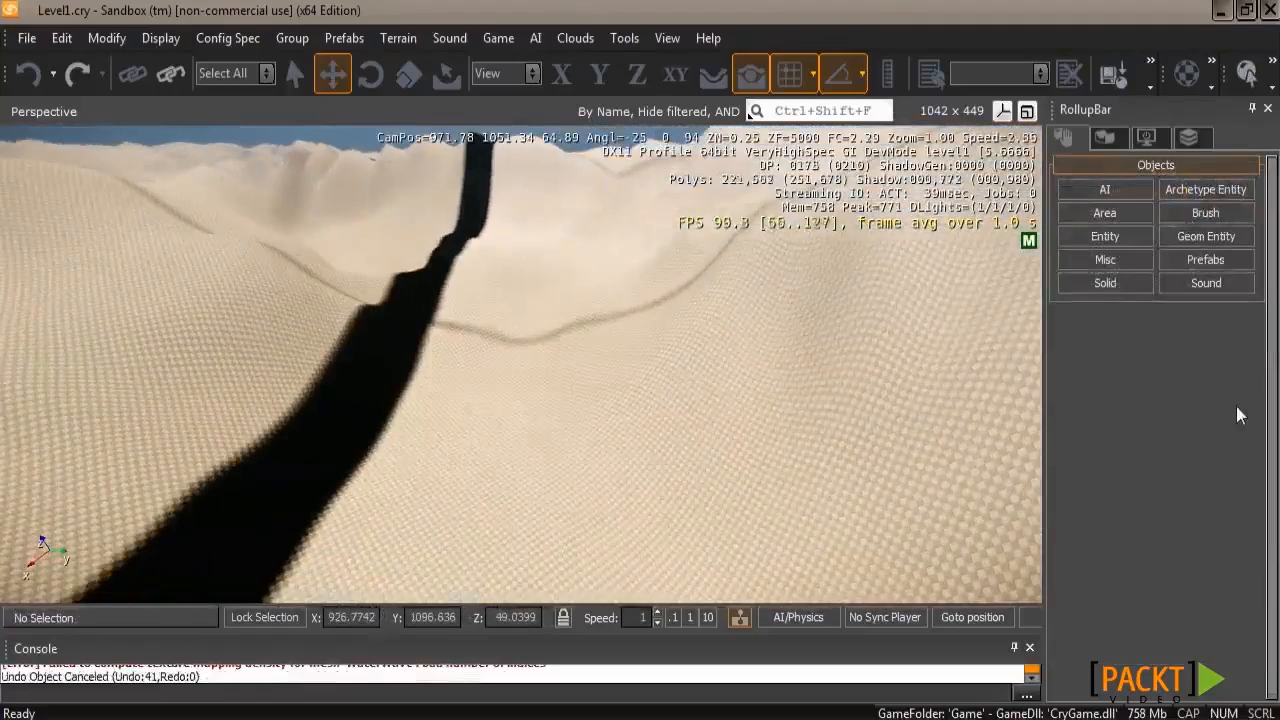
pyautogui.click(1125, 259)
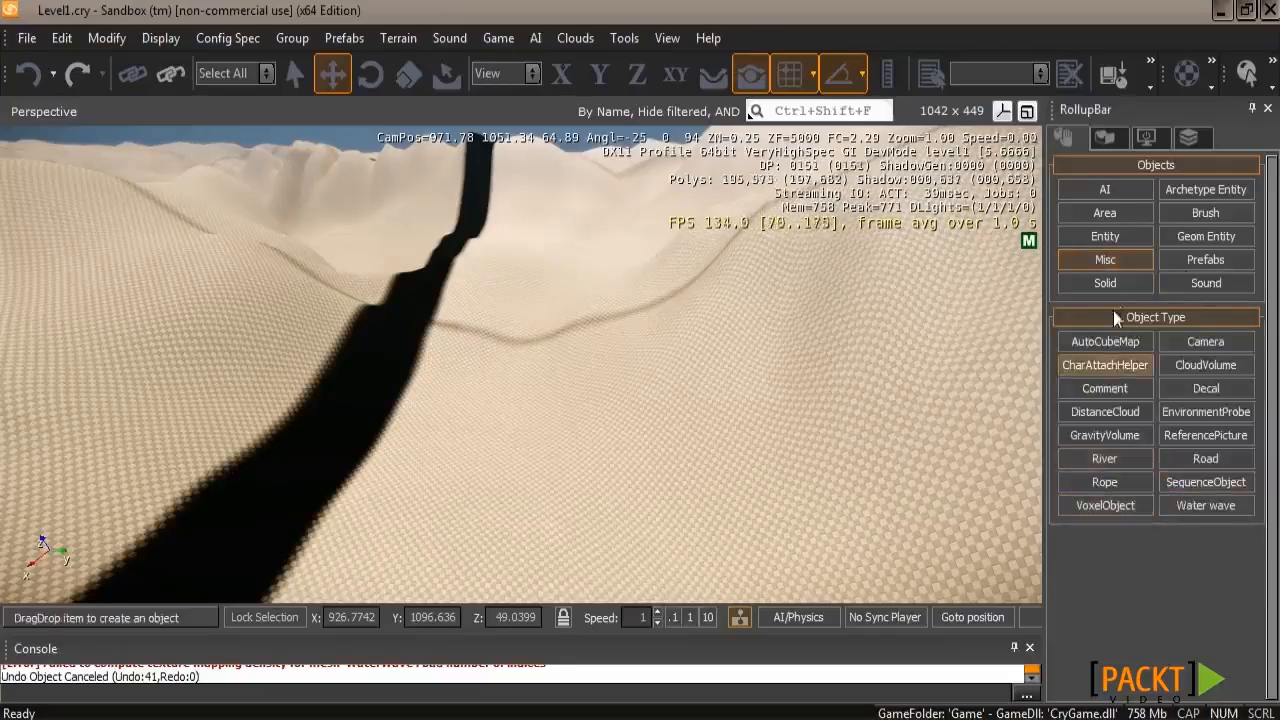
pyautogui.click(1108, 213)
pyautogui.click(1206, 459)
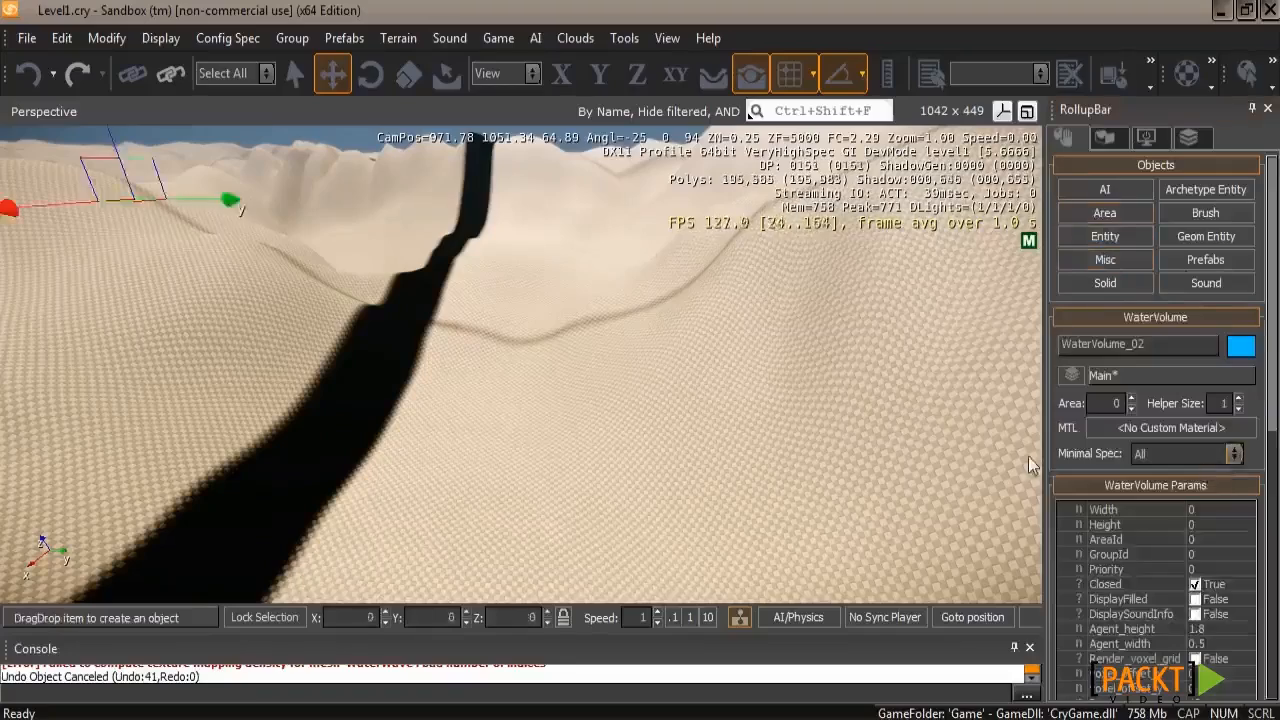
pyautogui.press('a')
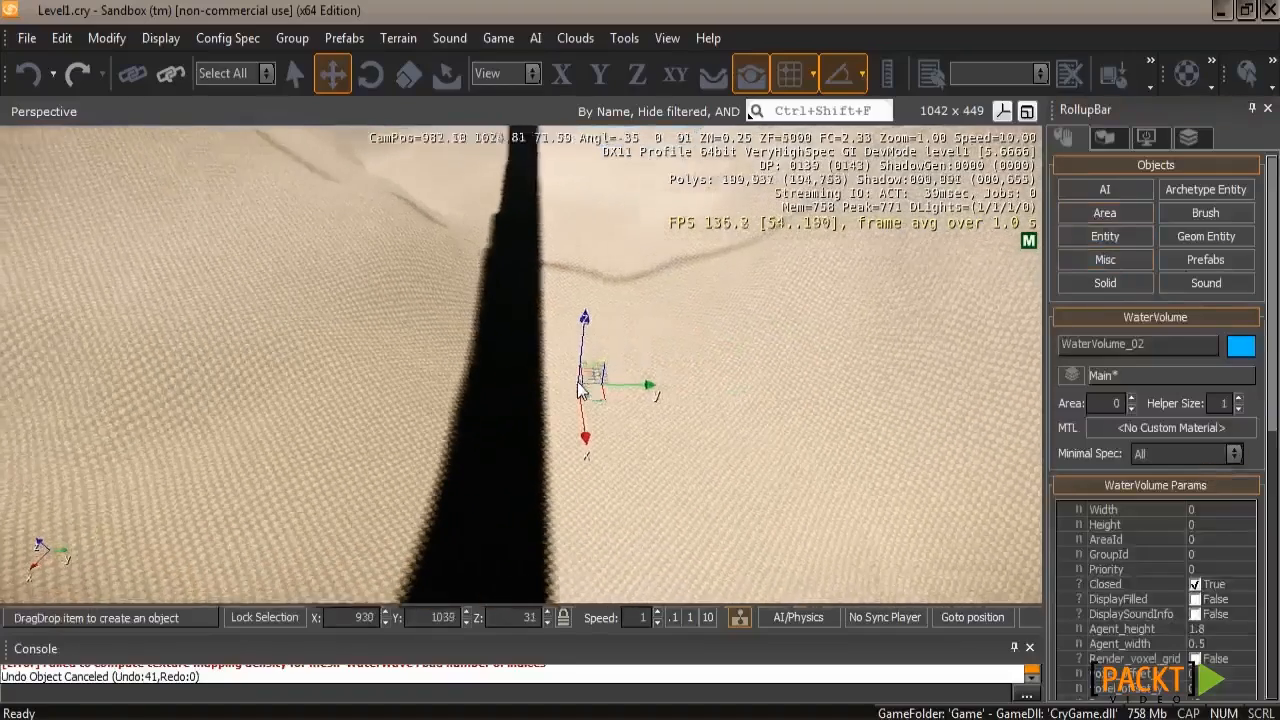
pyautogui.moveTo(580, 391); pyautogui.dragTo(583, 389, button='right')
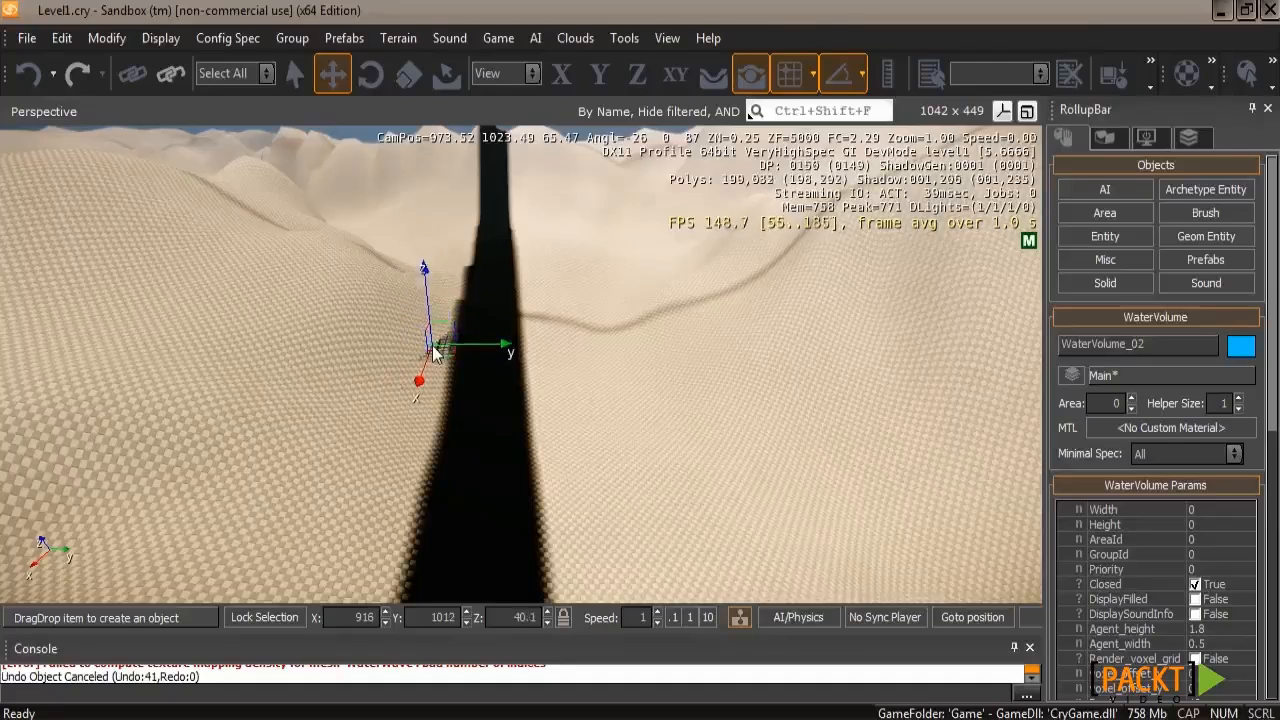
# - Outline the far side of the water volume with points along the foot of the valley's slopes
pyautogui.click(443, 308)
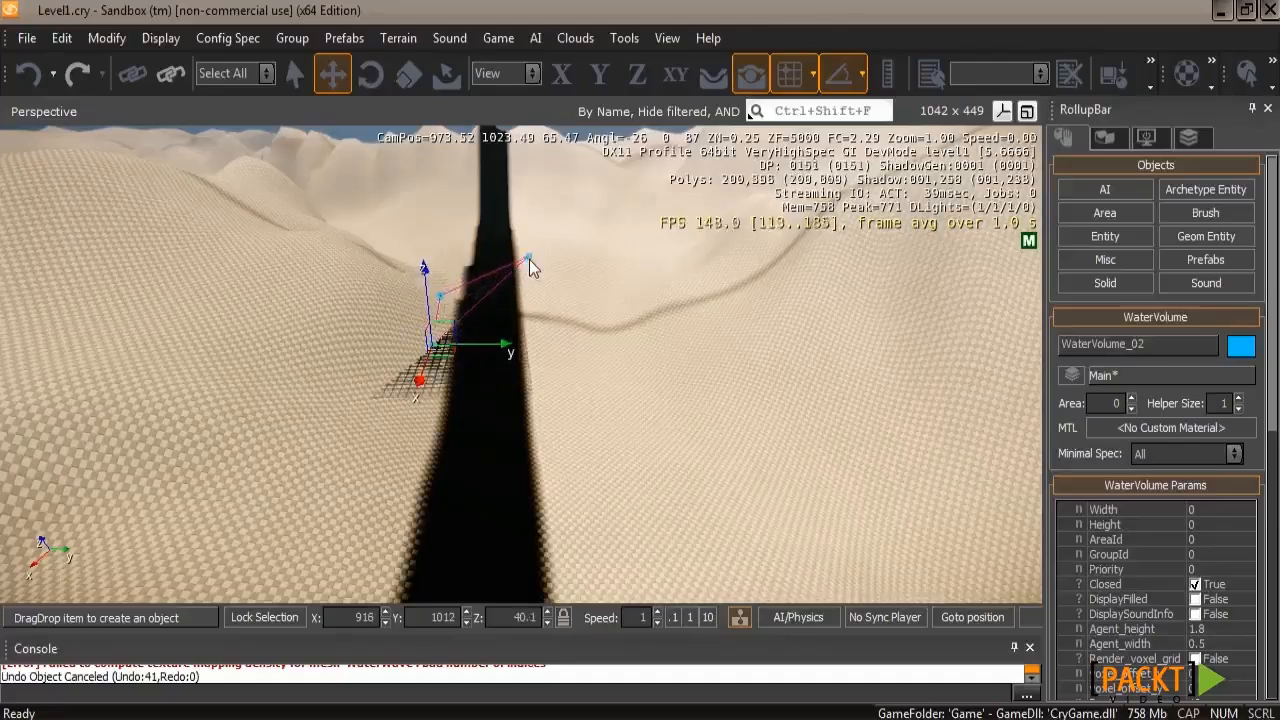
pyautogui.click(470, 264)
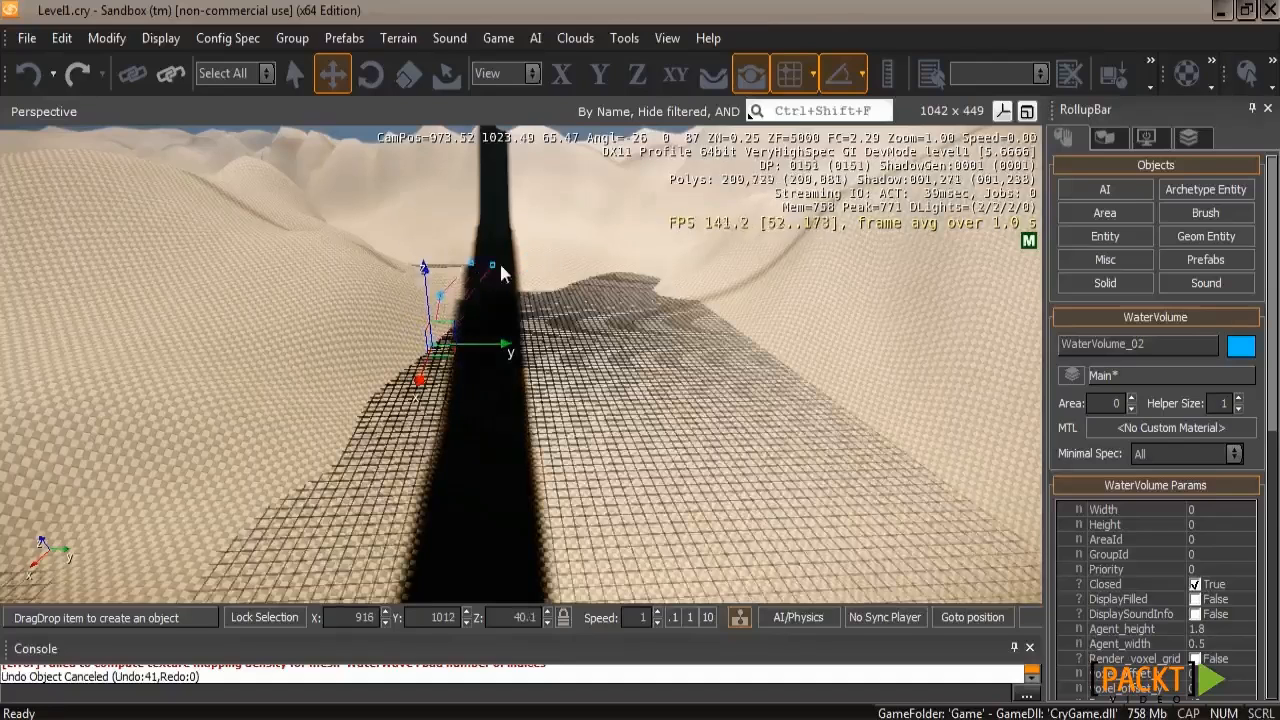
pyautogui.click(558, 263)
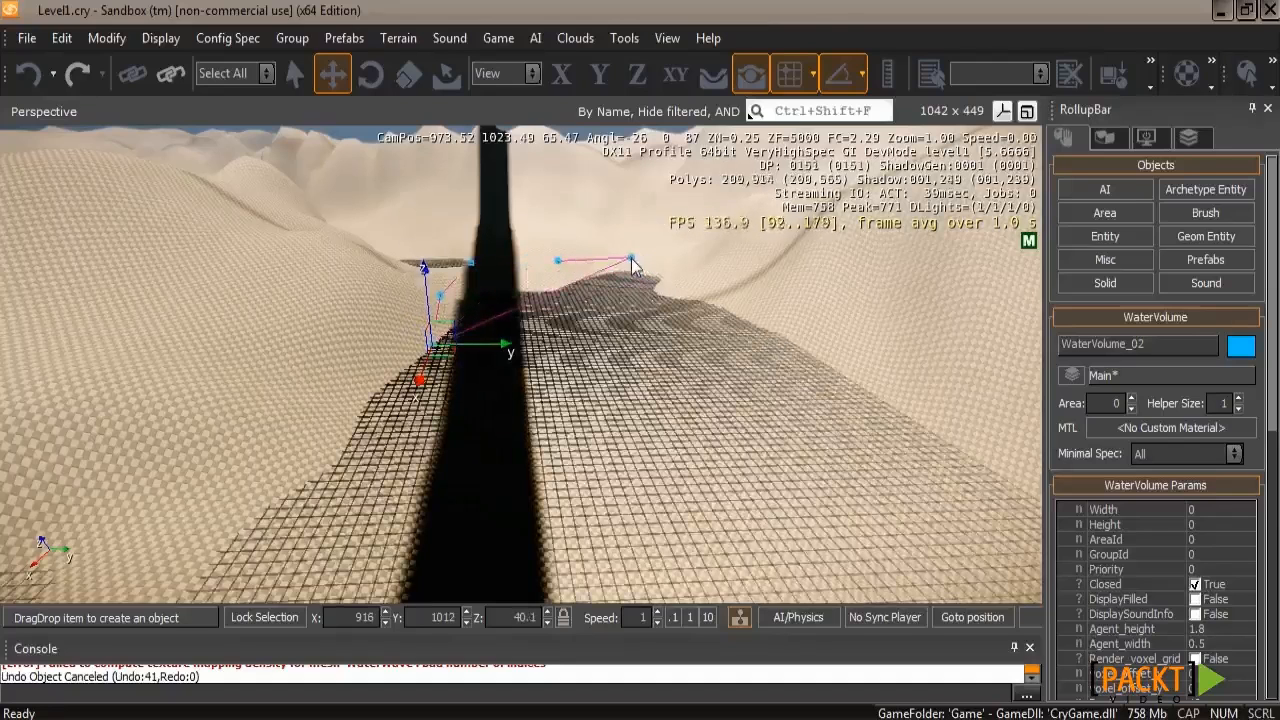
pyautogui.click(609, 249)
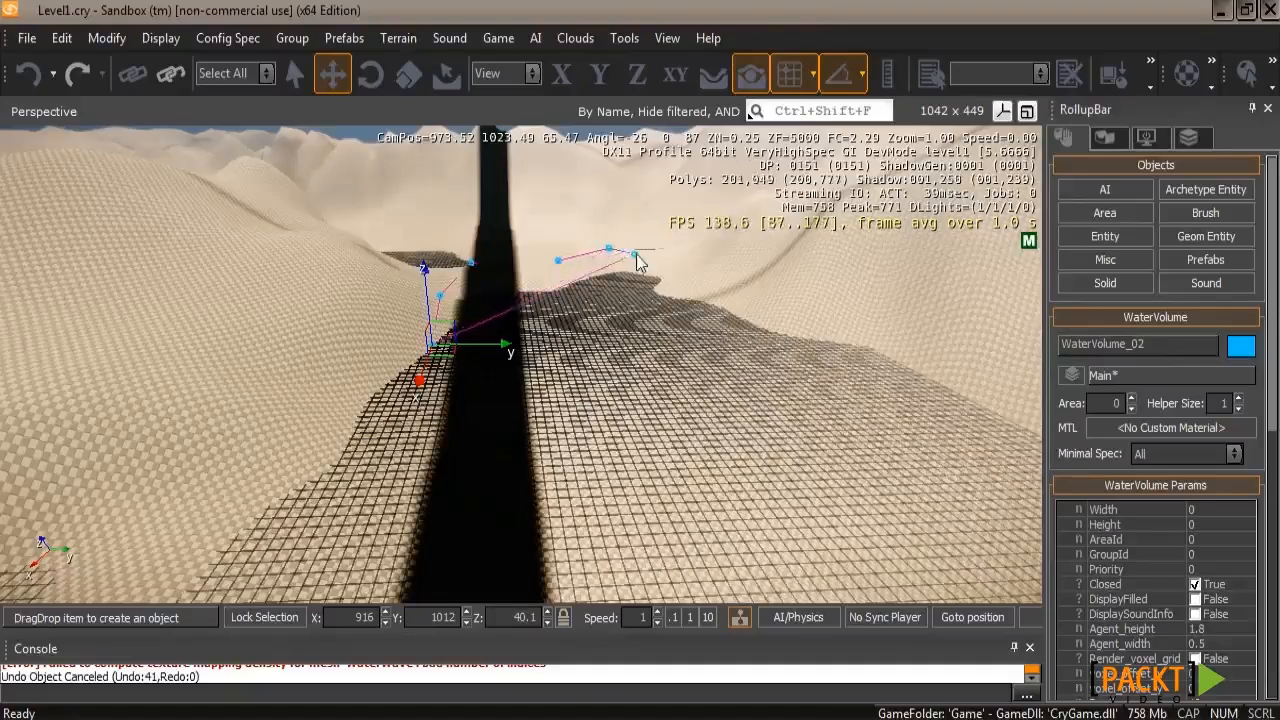
pyautogui.click(696, 251)
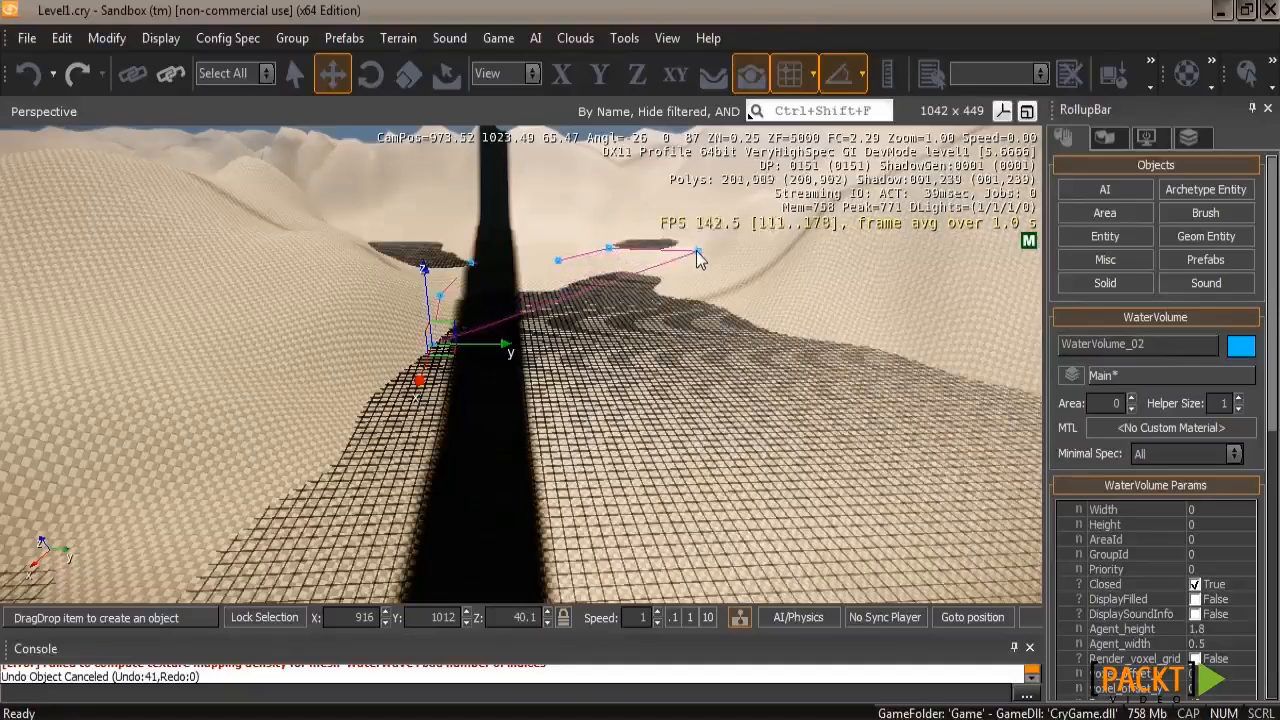
pyautogui.click(794, 280)
pyautogui.click(936, 320)
# - Continue the water volume outline with points around the narrow inlet at the valley's far end
pyautogui.moveTo(916, 353); pyautogui.dragTo(917, 354, button='right')
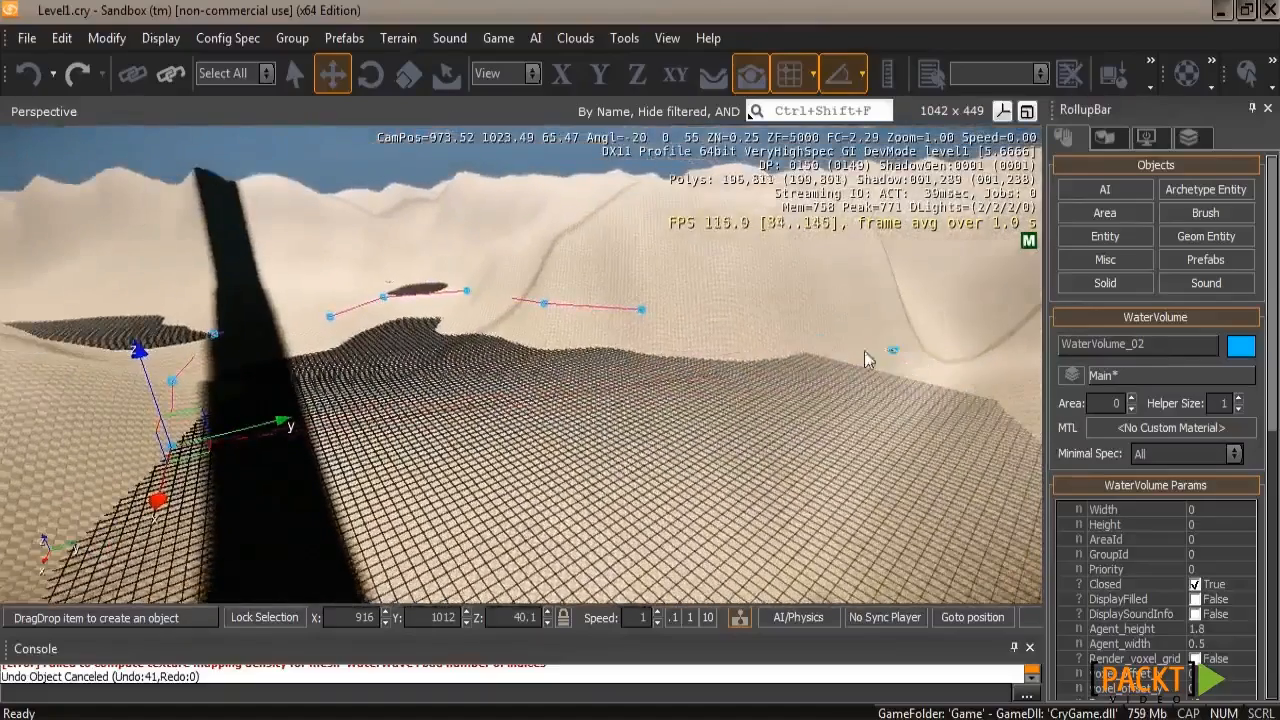
pyautogui.click(829, 334)
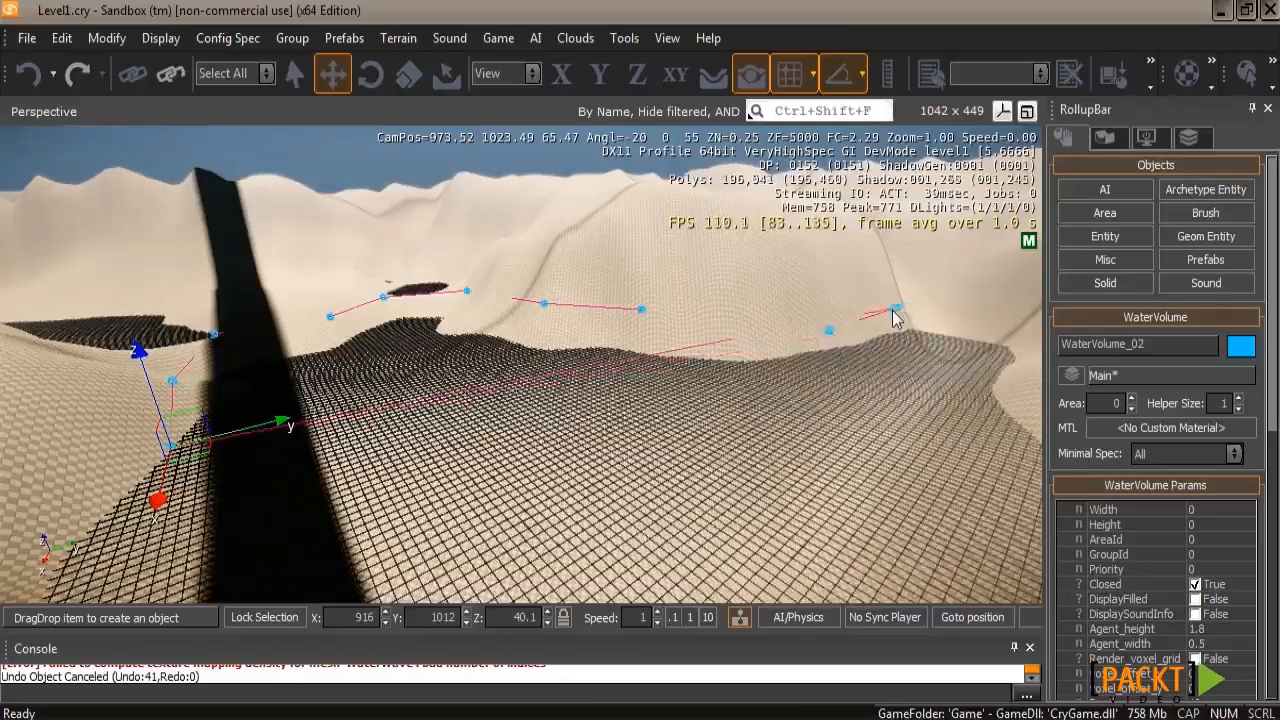
pyautogui.click(893, 310)
pyautogui.click(909, 284)
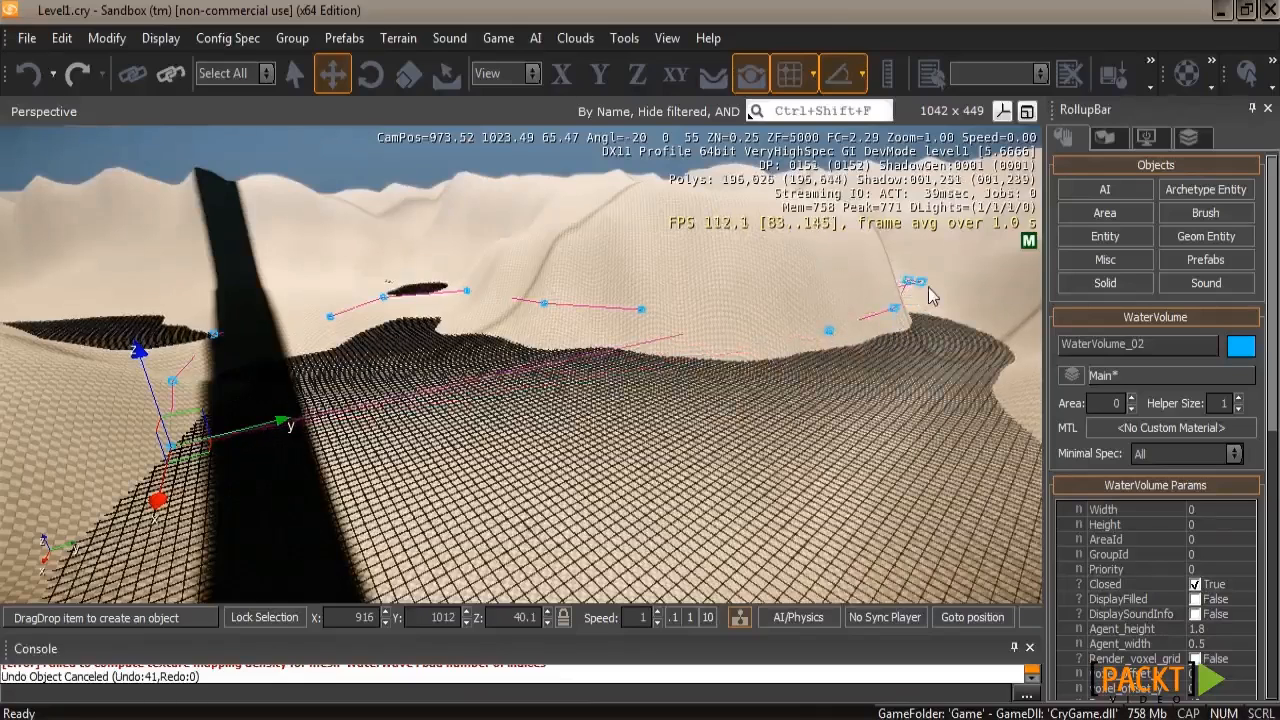
pyautogui.click(1002, 299)
pyautogui.moveTo(965, 355); pyautogui.dragTo(957, 346, button='right')
pyautogui.click(806, 284)
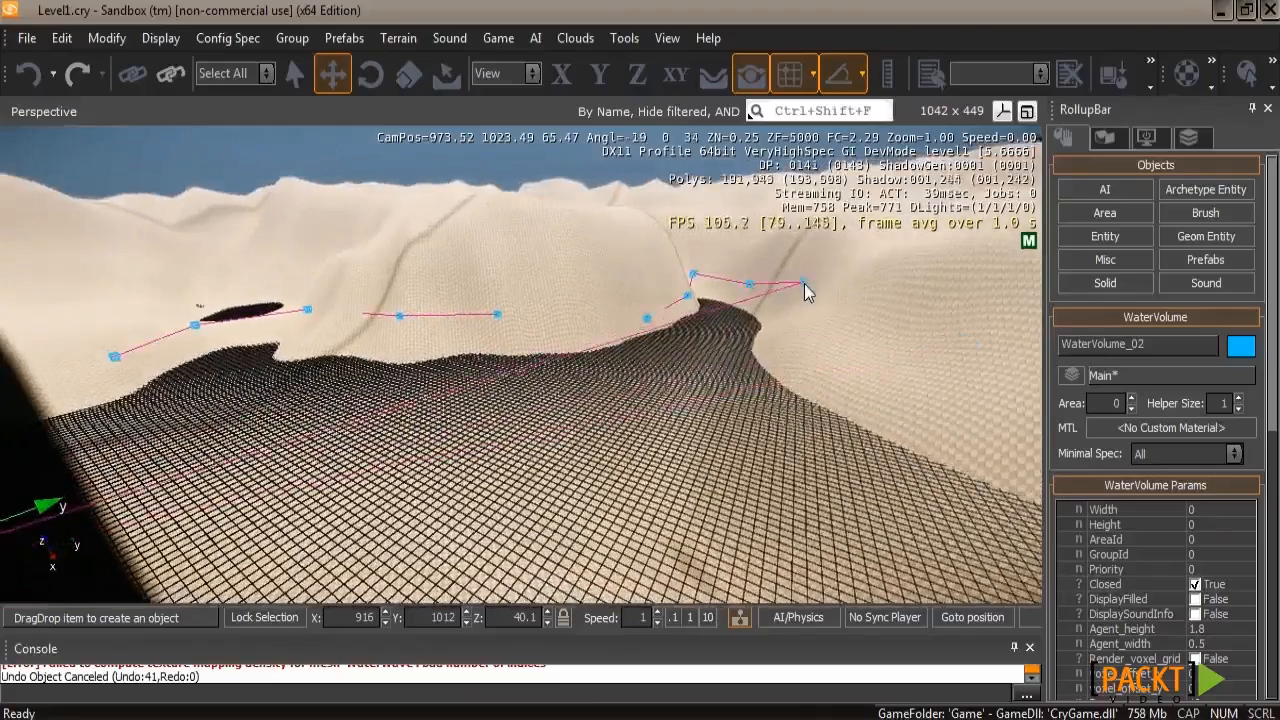
# - Extend the water volume outline with points up the opposite slope, back toward the road
pyautogui.moveTo(888, 358); pyautogui.dragTo(863, 366, button='right')
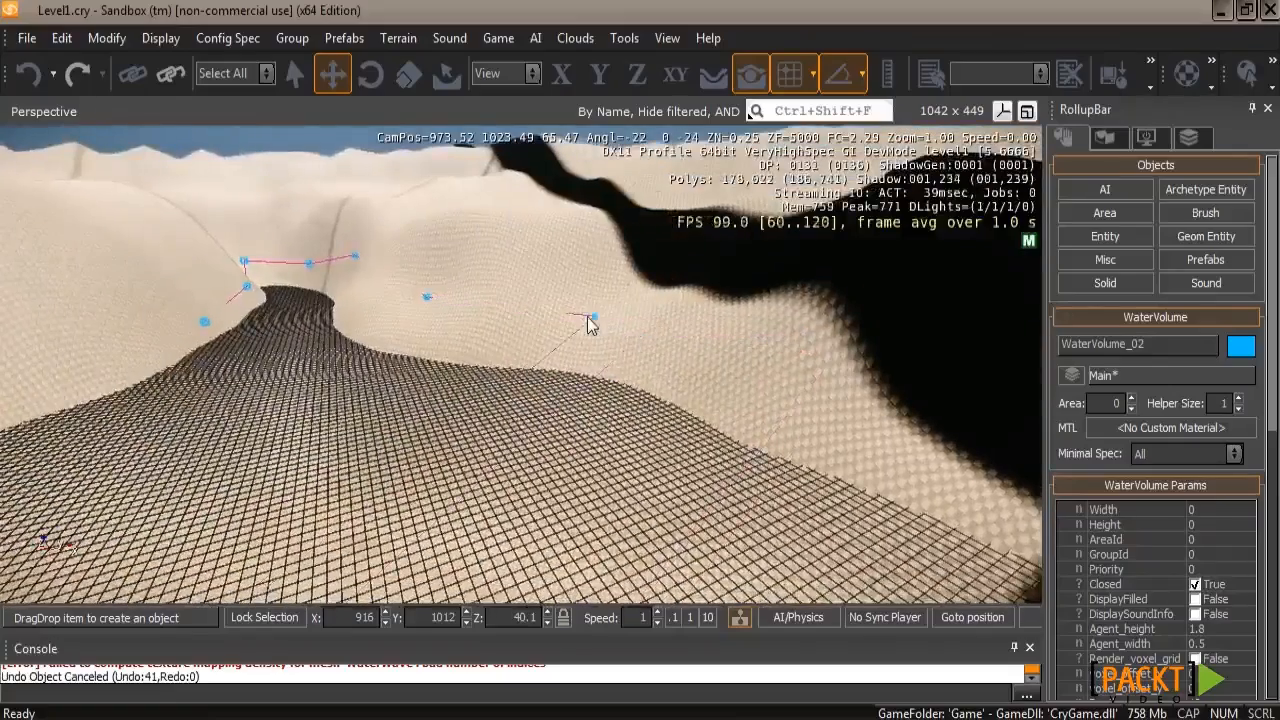
pyautogui.moveTo(777, 397); pyautogui.dragTo(777, 397, button='right')
pyautogui.click(540, 309)
pyautogui.click(706, 341)
pyautogui.moveTo(700, 410); pyautogui.dragTo(689, 417, button='right')
pyautogui.click(603, 409)
# - Carry the outline across the road and around the near basin to its first point, and finish the water volume shape
pyautogui.moveTo(651, 455); pyautogui.dragTo(660, 454, button='right')
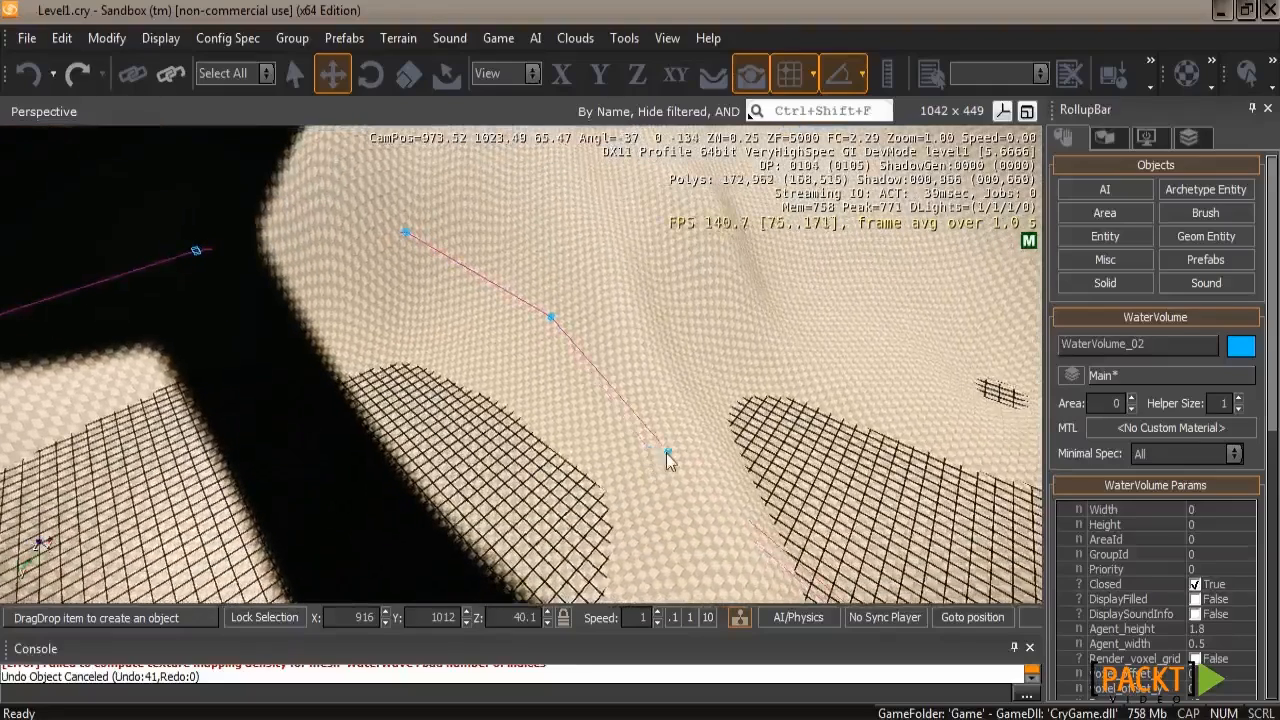
pyautogui.click(685, 474)
pyautogui.click(693, 316)
pyautogui.moveTo(868, 302); pyautogui.dragTo(862, 312, button='right')
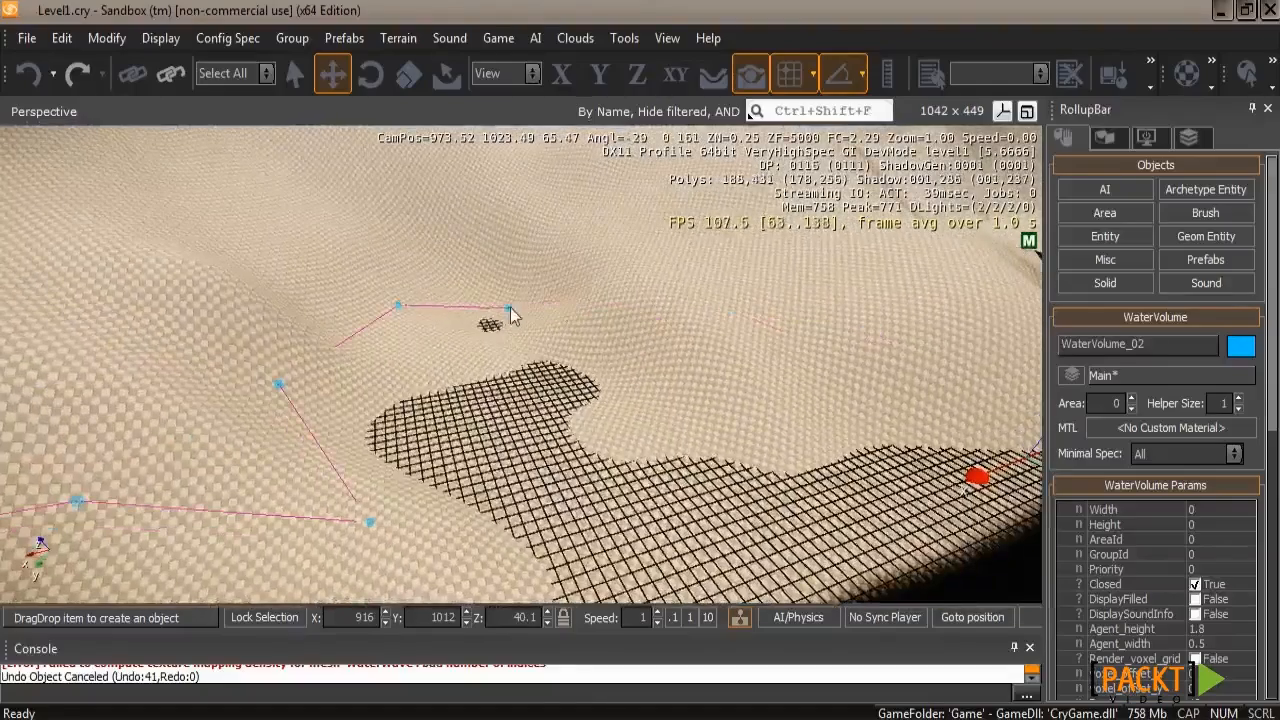
pyautogui.click(606, 293)
pyautogui.click(709, 379)
pyautogui.moveTo(754, 393); pyautogui.dragTo(757, 394, button='right')
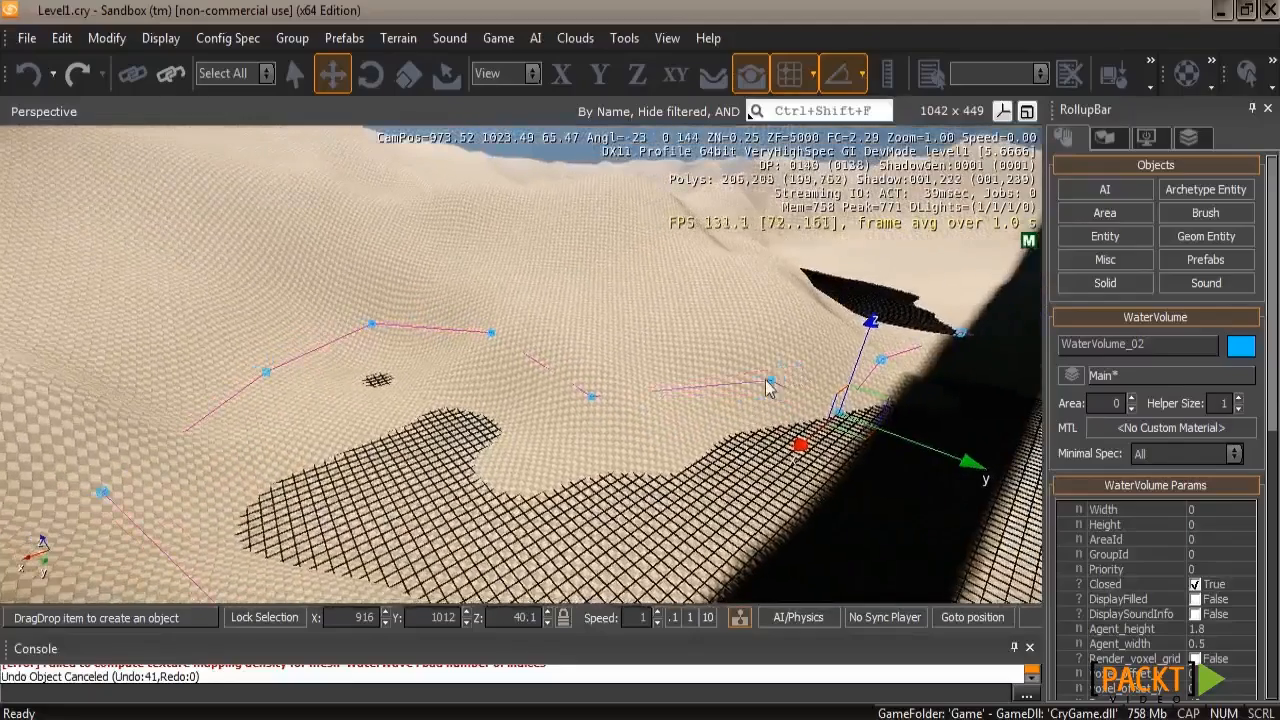
pyautogui.doubleClick(732, 400)
# - Assign the materials/ocean/lake1 material to the water volume, then deselect it and view the resulting lake surface
pyautogui.moveTo(746, 450); pyautogui.dragTo(734, 456, button='right')
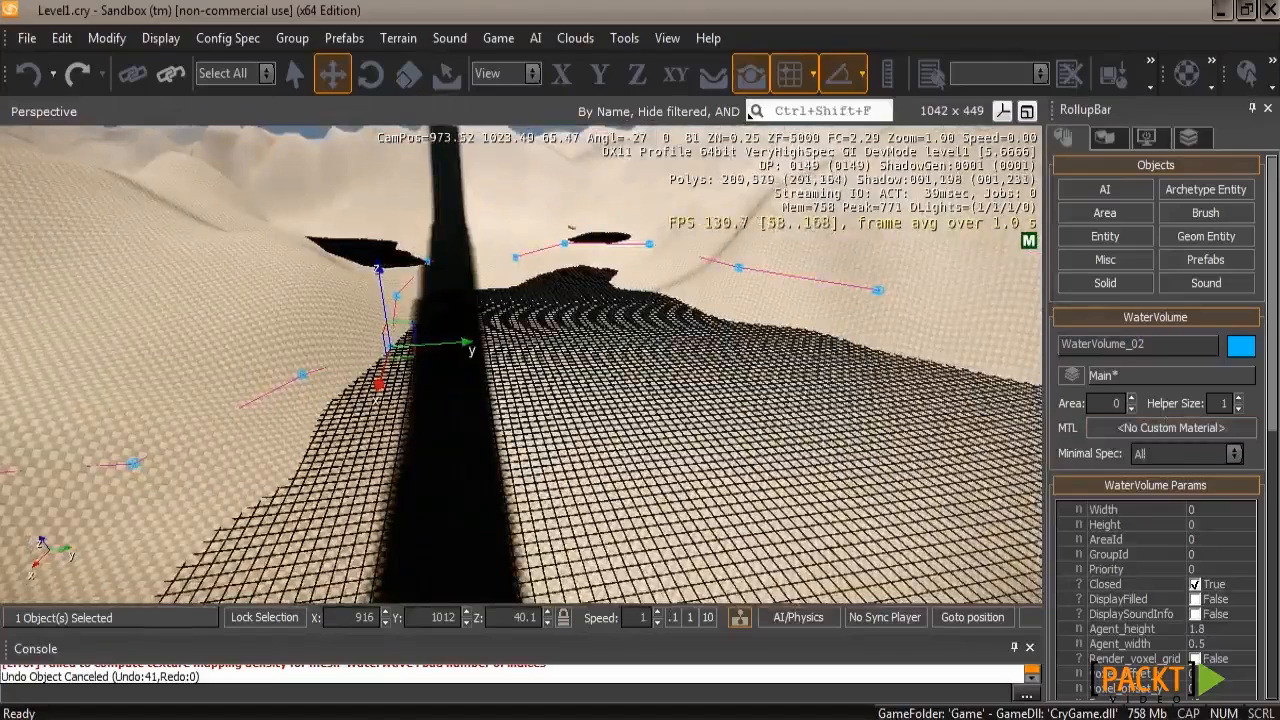
pyautogui.press('m')
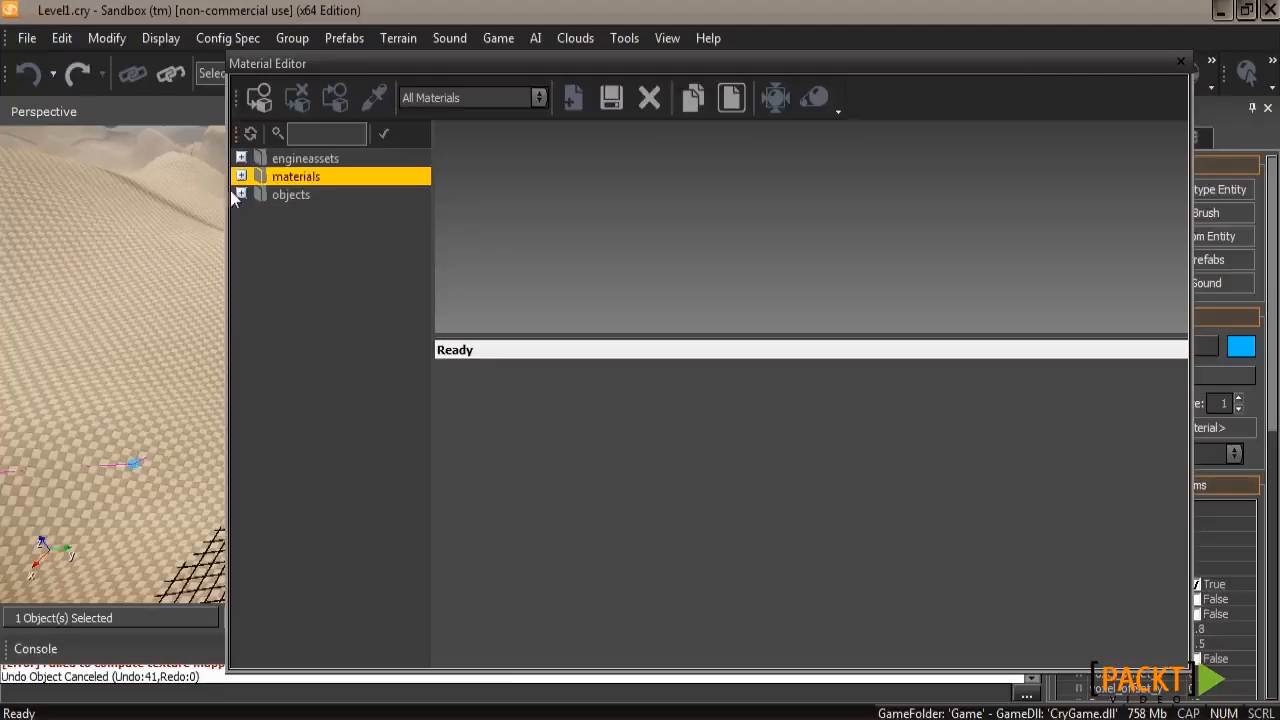
pyautogui.click(241, 176)
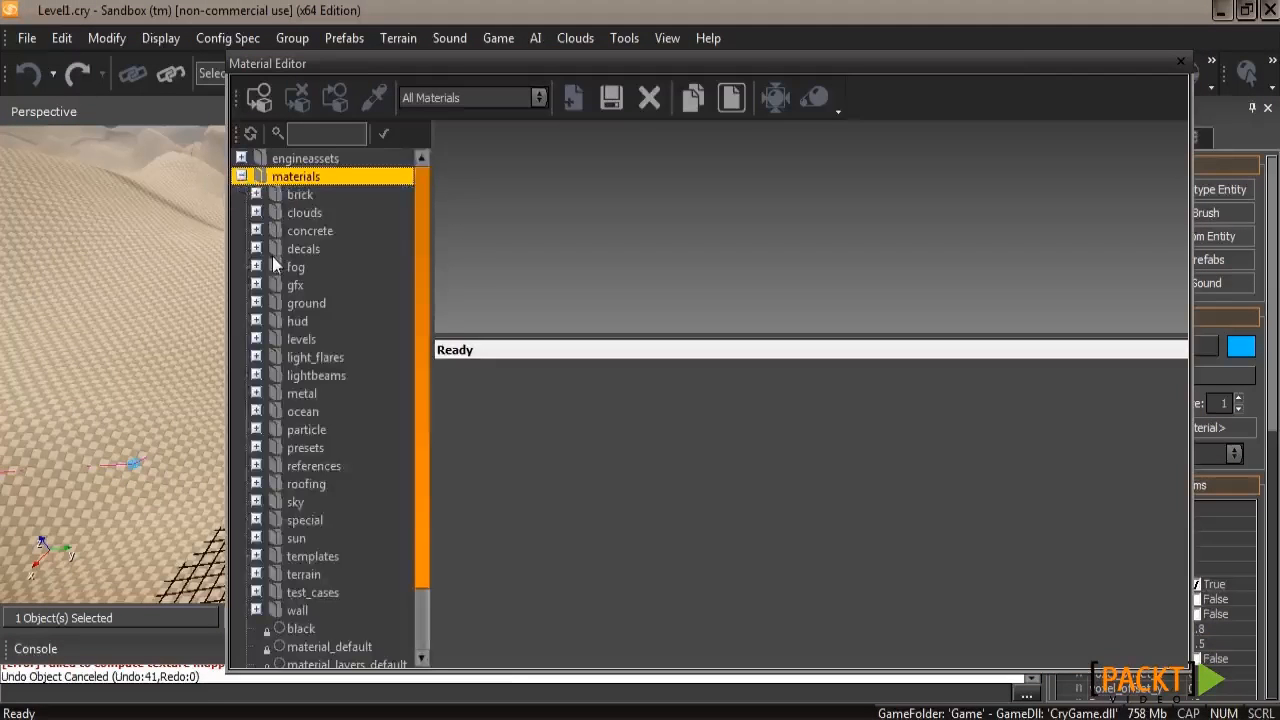
pyautogui.click(256, 411)
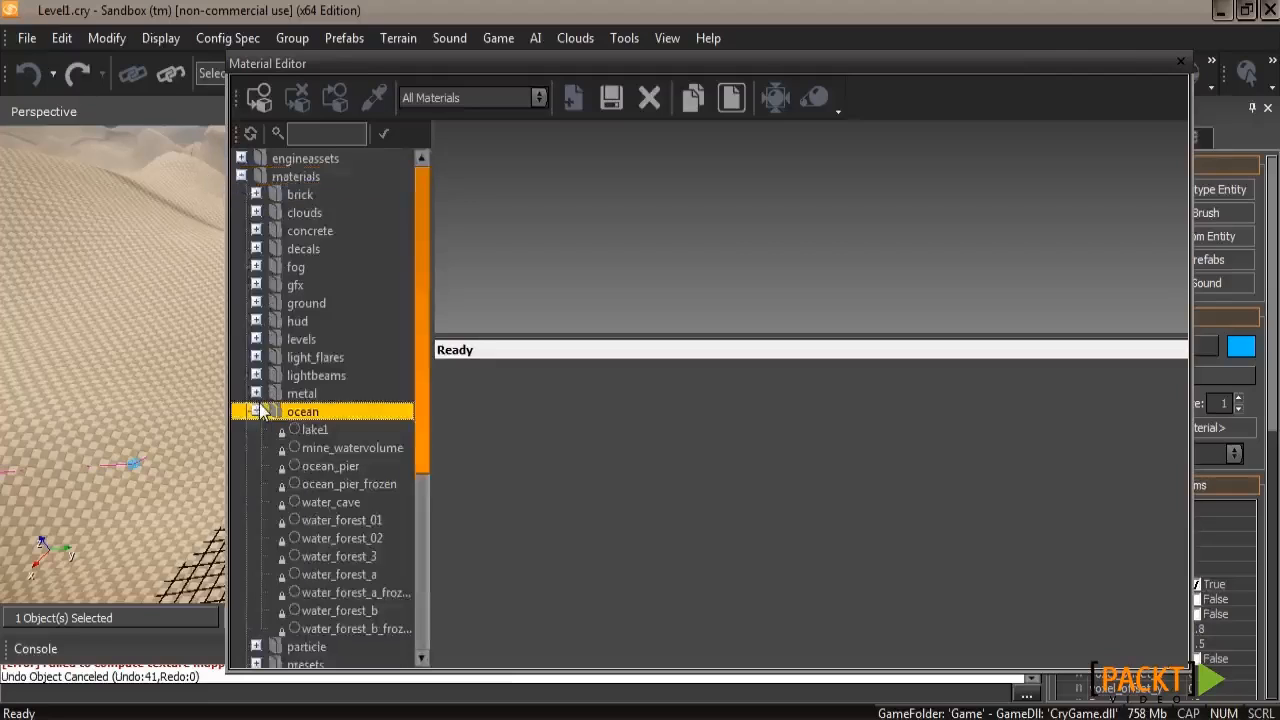
pyautogui.click(302, 426)
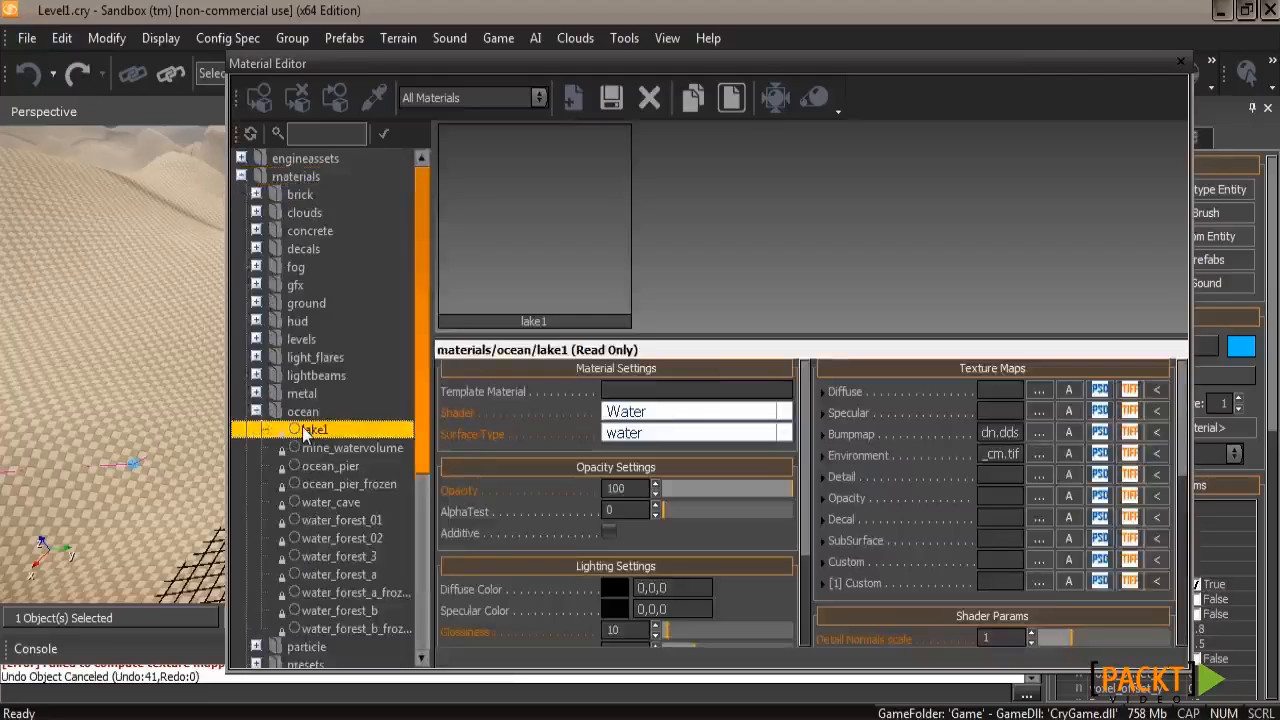
pyautogui.click(256, 104)
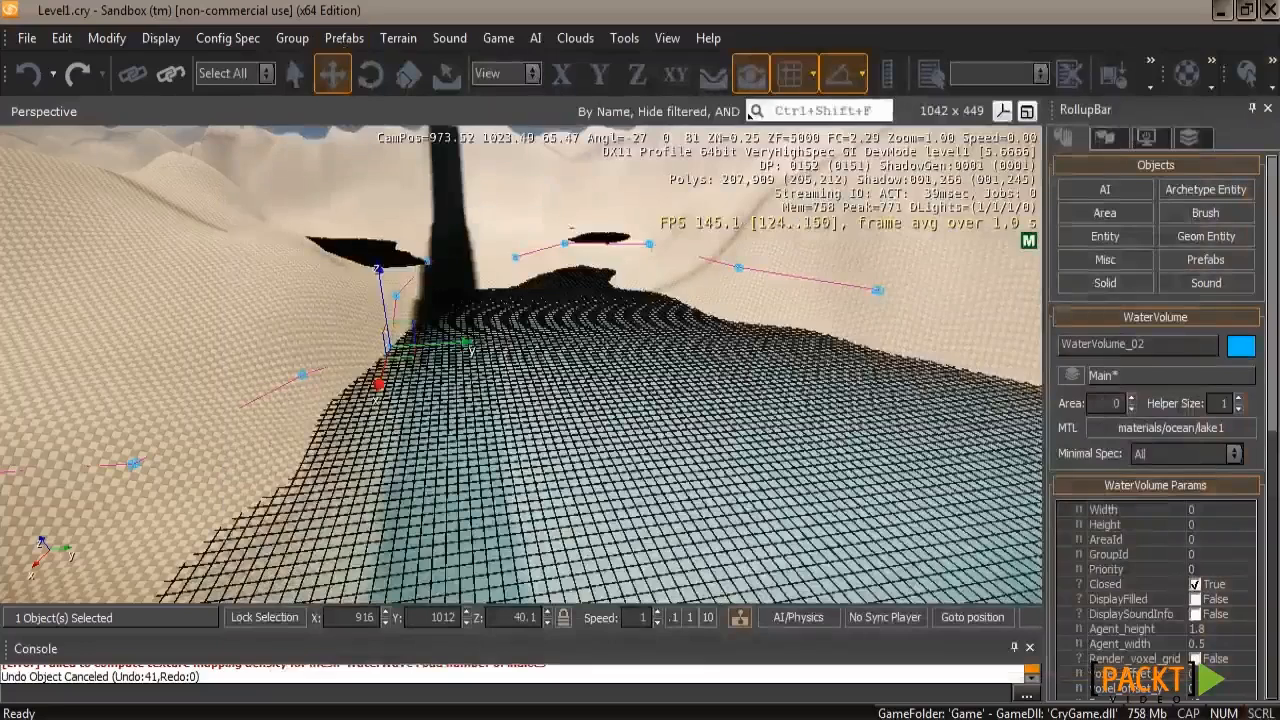
pyautogui.click(188, 377)
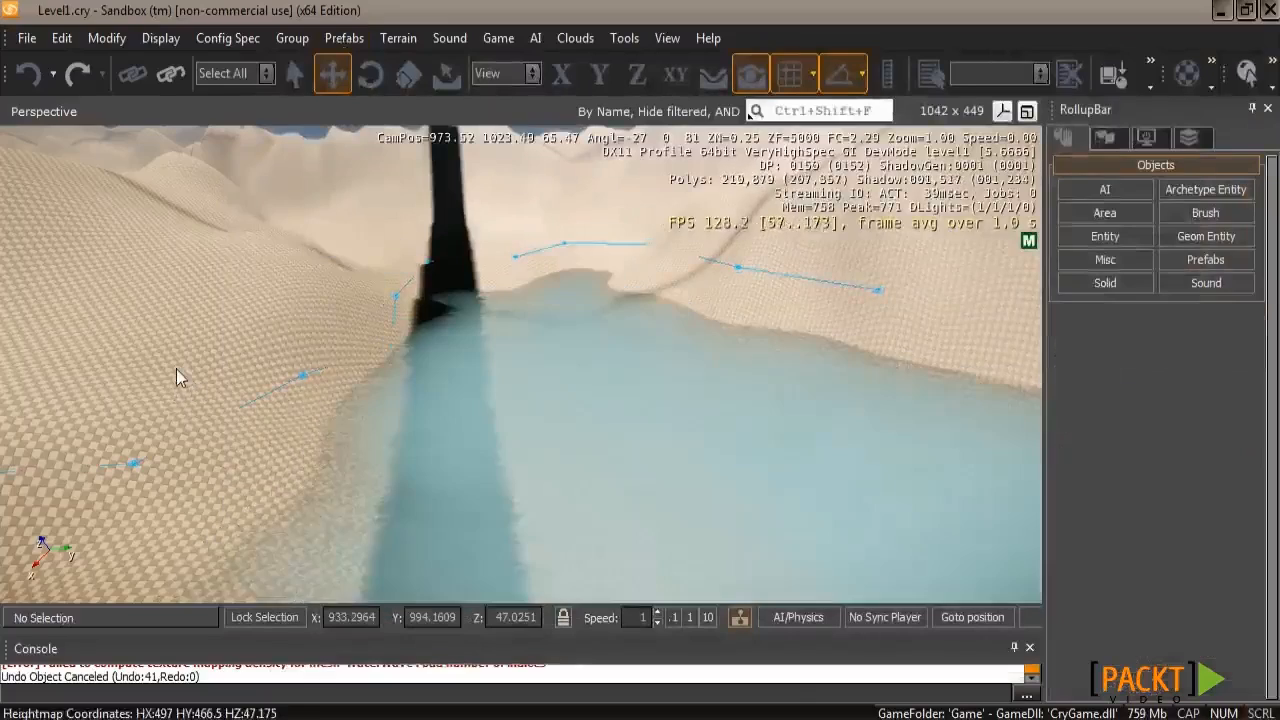
pyautogui.moveTo(484, 381)
pyautogui.mouseDown(button='right')
pyautogui.moveTo(517, 385)
pyautogui.moveTo(431, 372)
pyautogui.moveTo(457, 402)
pyautogui.moveTo(484, 390)
pyautogui.mouseUp(button='right')
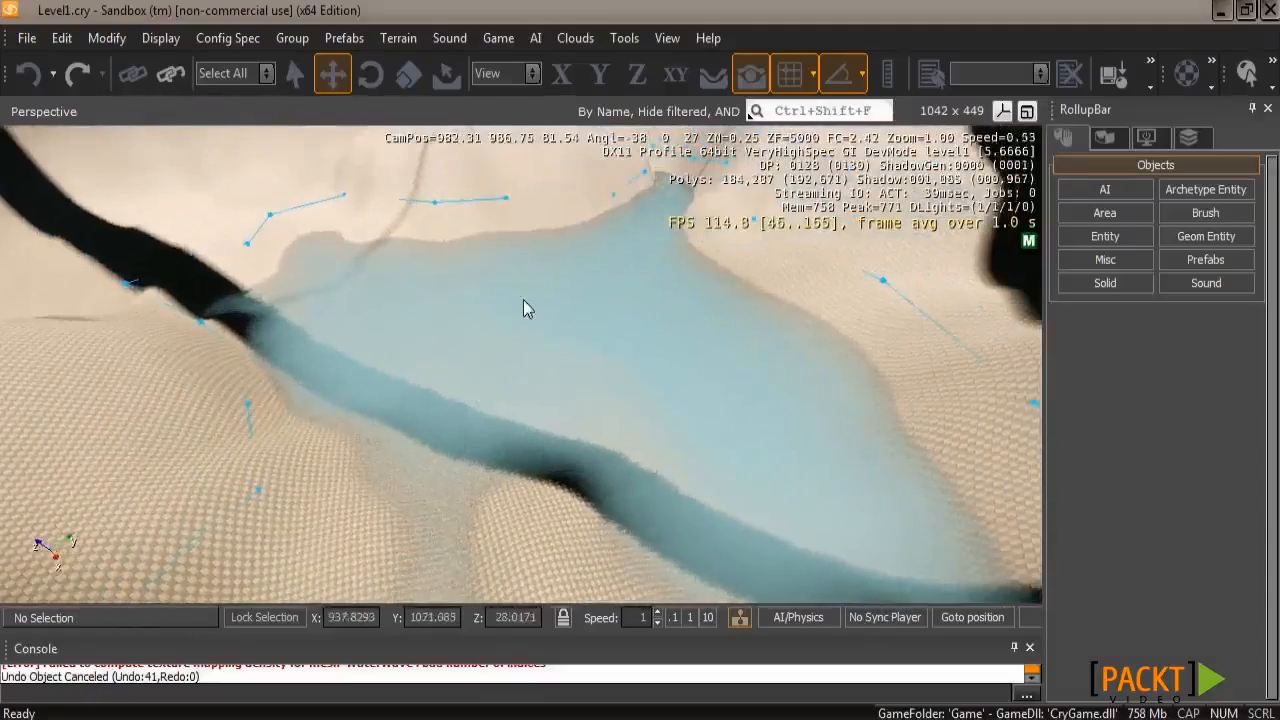